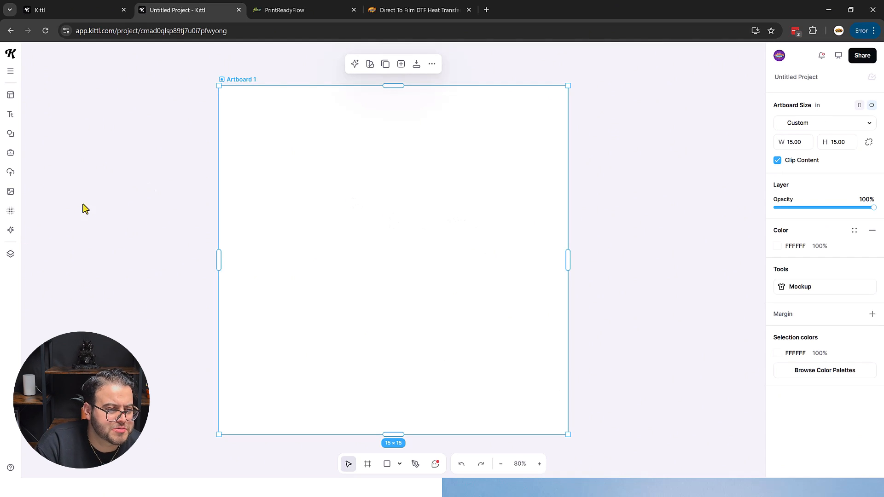
Add the FINE LINES title preset to the artboard and delete its LINES word
{"action": "left_click", "coordinate": [10, 115]}
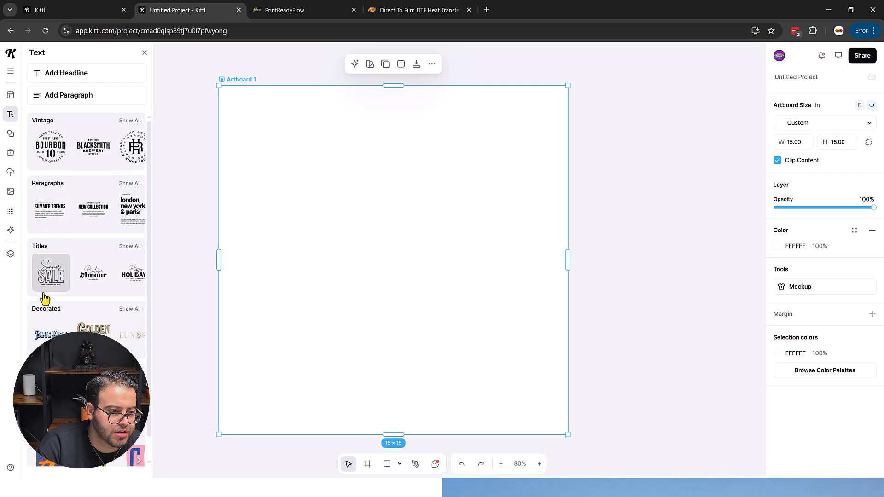
{"action": "left_click", "coordinate": [131, 250]}
{"action": "left_click", "coordinate": [54, 212]}
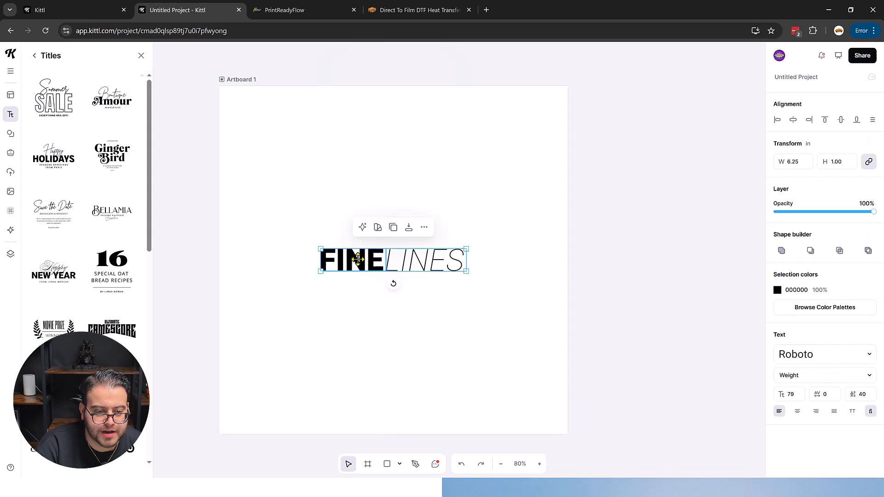
{"action": "left_click", "coordinate": [412, 262]}
{"action": "key", "text": "Delete"}
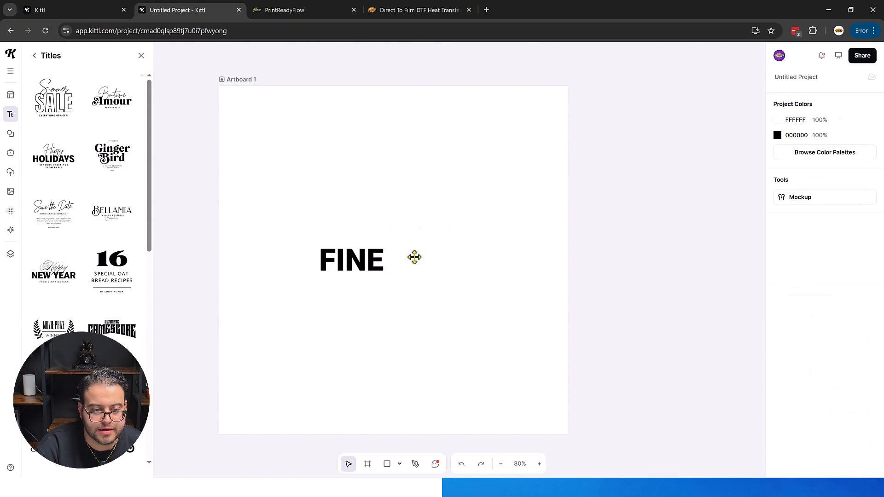
Replace the remaining word's text with DTF
{"action": "double_click", "coordinate": [341, 267]}
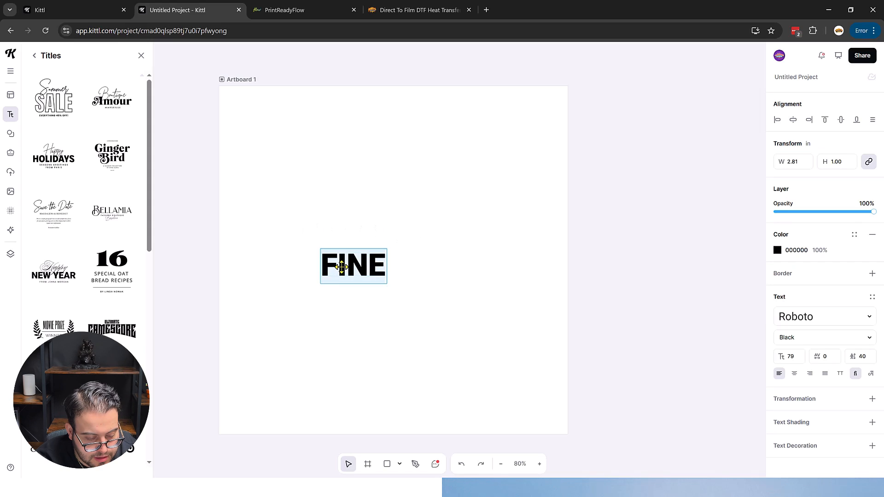
{"action": "type", "text": "DTF"}
{"action": "key", "text": "Escape"}
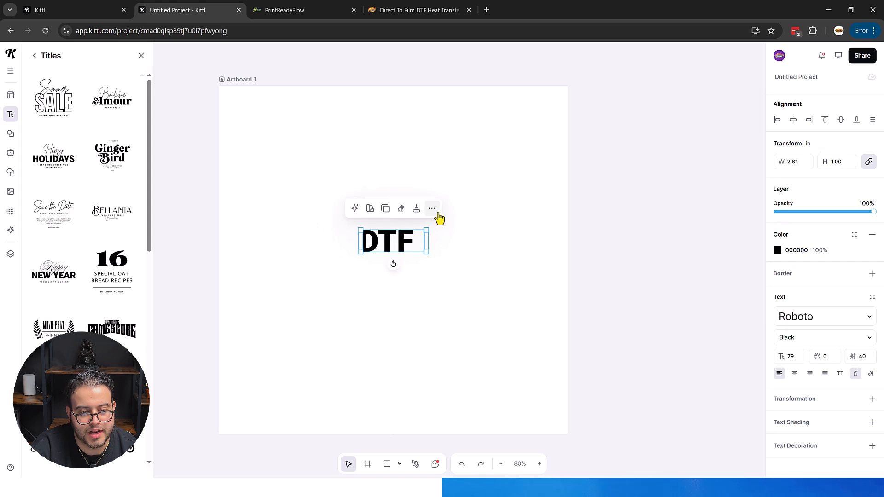
Scale the DTF text up to about 16.75 in wide and centre it on the artboard
{"action": "left_click_drag", "start_coordinate": [427, 229], "coordinate": [647, 140]}
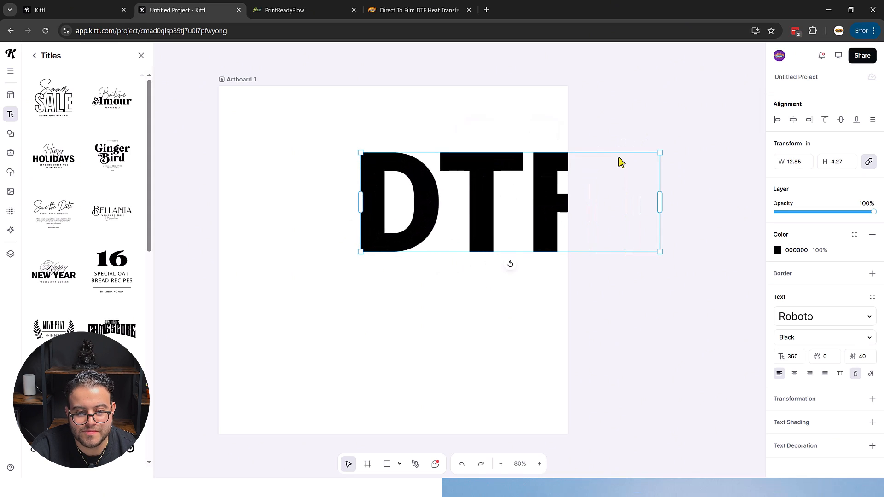
{"action": "left_click_drag", "start_coordinate": [533, 207], "coordinate": [466, 237]}
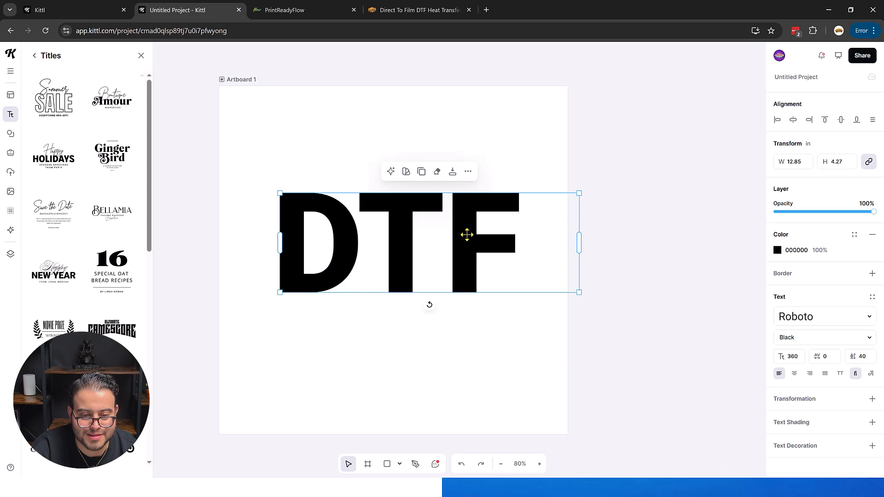
{"action": "left_click_drag", "start_coordinate": [582, 193], "coordinate": [644, 171]}
{"action": "left_click_drag", "start_coordinate": [506, 229], "coordinate": [480, 243]}
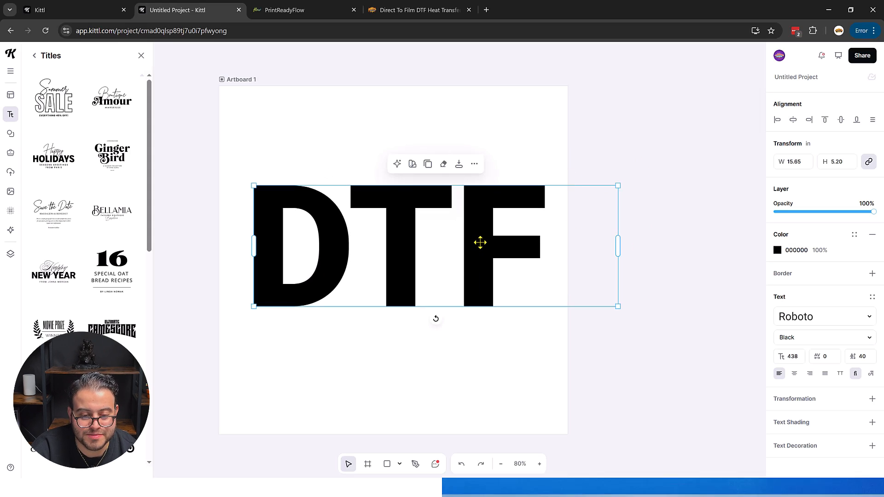
{"action": "double_click", "coordinate": [480, 243]}
{"action": "key", "text": "Escape"}
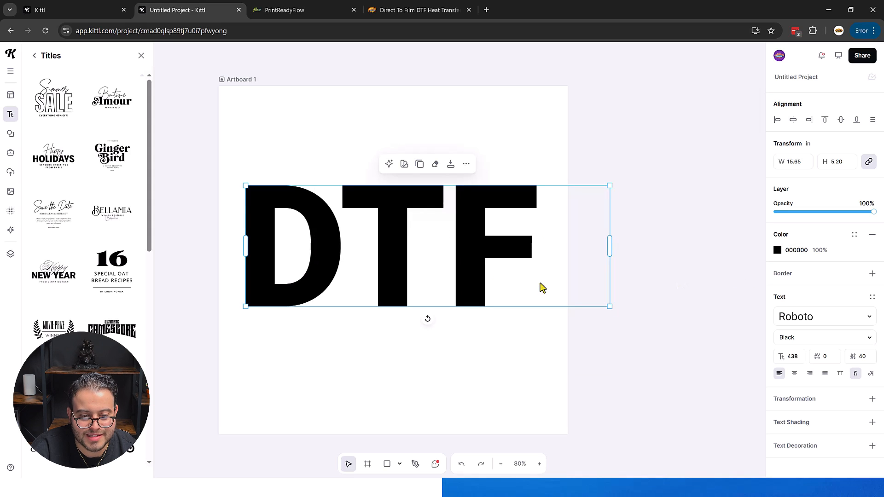
{"action": "left_click_drag", "start_coordinate": [482, 244], "coordinate": [479, 216]}
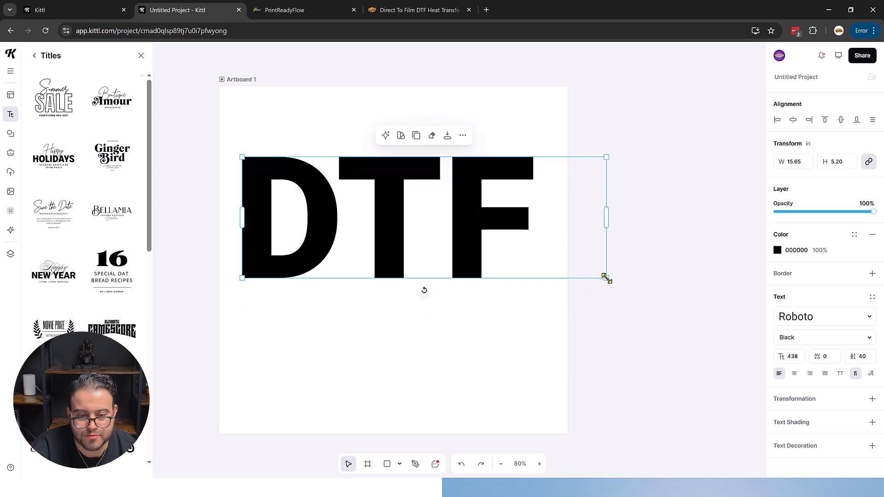
{"action": "left_click_drag", "start_coordinate": [607, 278], "coordinate": [633, 287]}
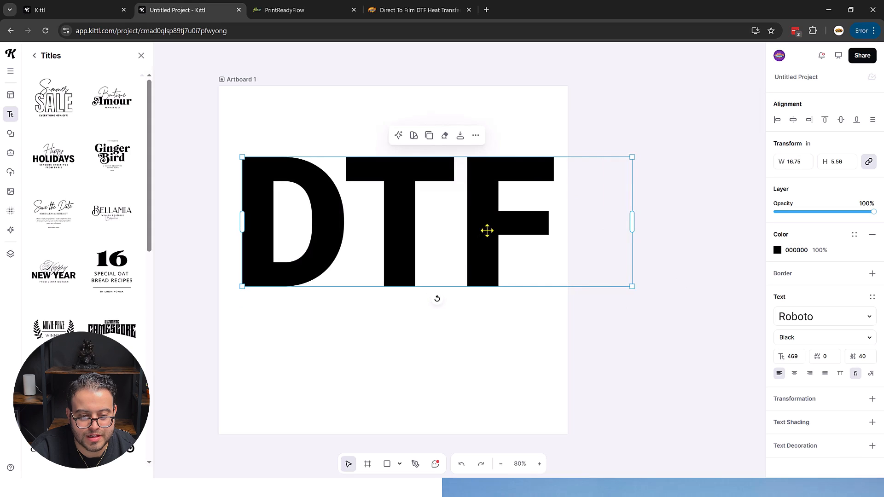
{"action": "left_click_drag", "start_coordinate": [486, 230], "coordinate": [483, 258]}
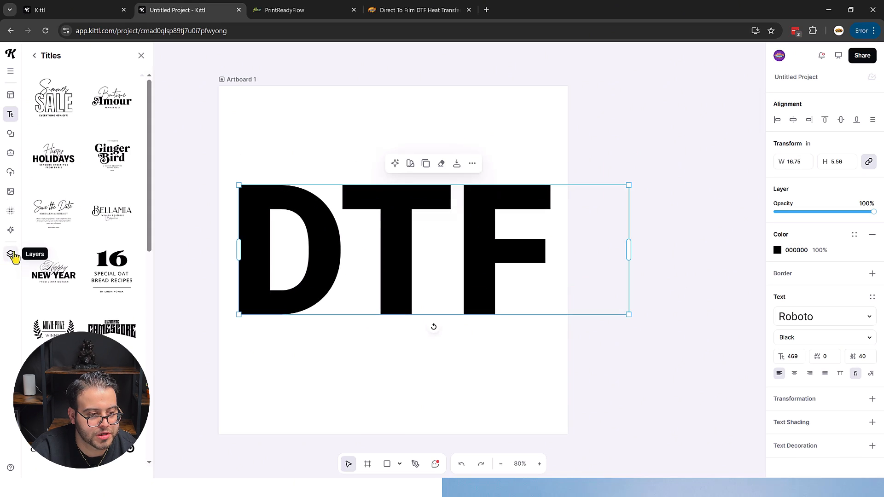
Add another FINE LINES title preset and delete its LINES word
{"action": "left_click", "coordinate": [55, 387]}
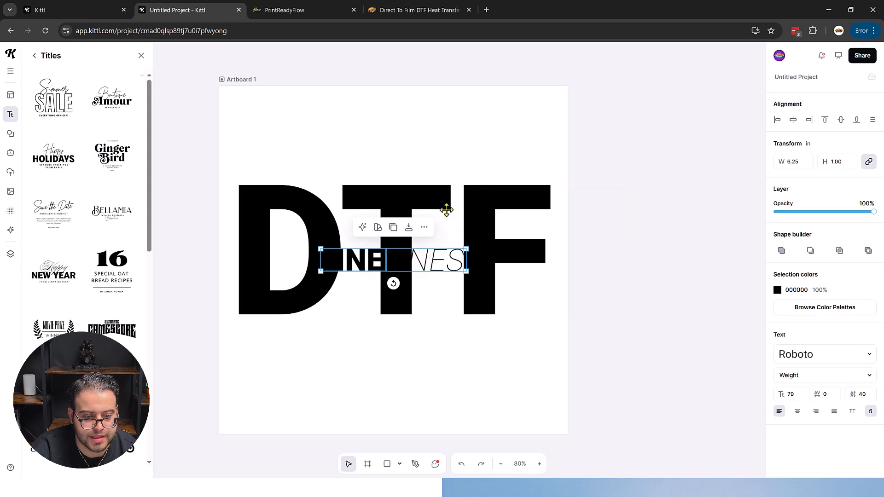
{"action": "left_click", "coordinate": [433, 265]}
{"action": "key", "text": "Delete"}
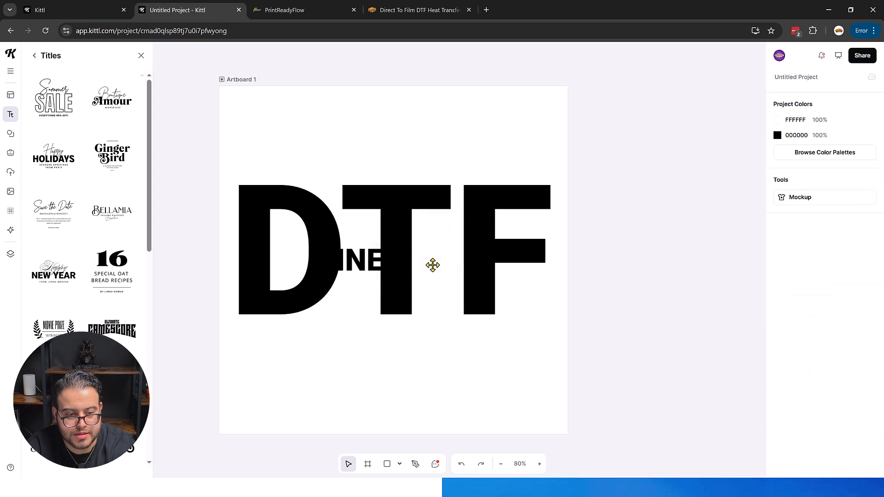
Change the remaining word to Direct and move it below the DTF lettering
{"action": "double_click", "coordinate": [355, 270]}
{"action": "type", "text": "Direc"}
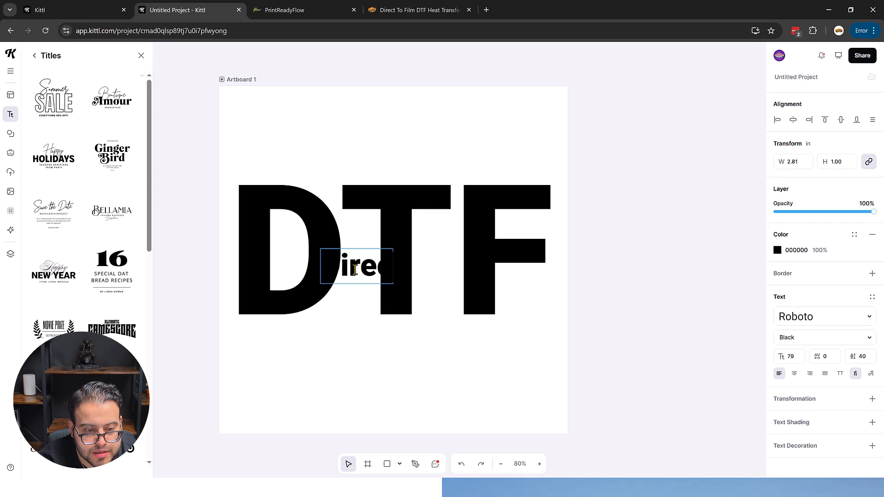
{"action": "type", "text": "t"}
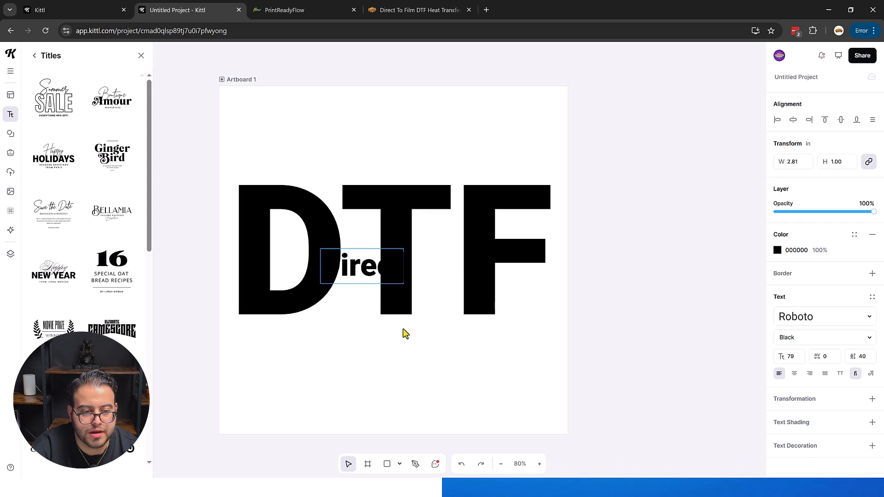
{"action": "left_click_drag", "start_coordinate": [360, 268], "coordinate": [304, 378]}
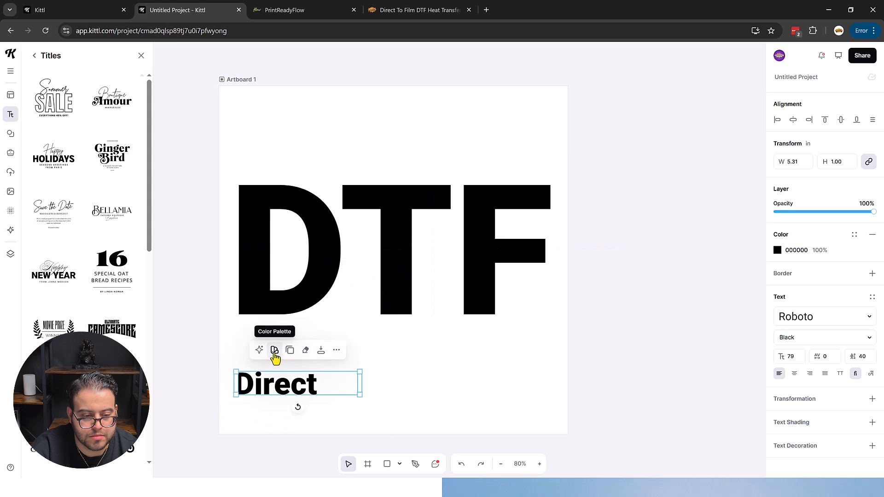
Duplicate Direct, move the copy to its right, and retype it as Transfer
{"action": "left_click", "coordinate": [289, 351]}
{"action": "left_click_drag", "start_coordinate": [298, 386], "coordinate": [422, 395]}
{"action": "double_click", "coordinate": [377, 399]}
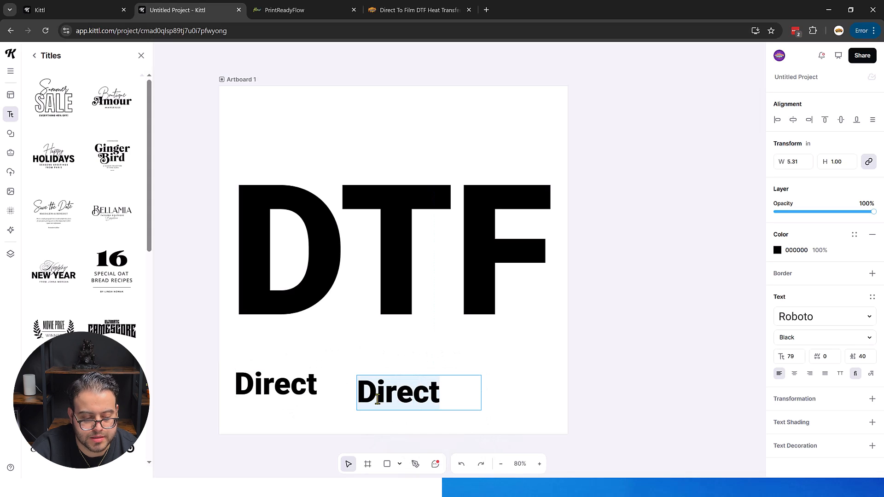
{"action": "type", "text": "Trans"}
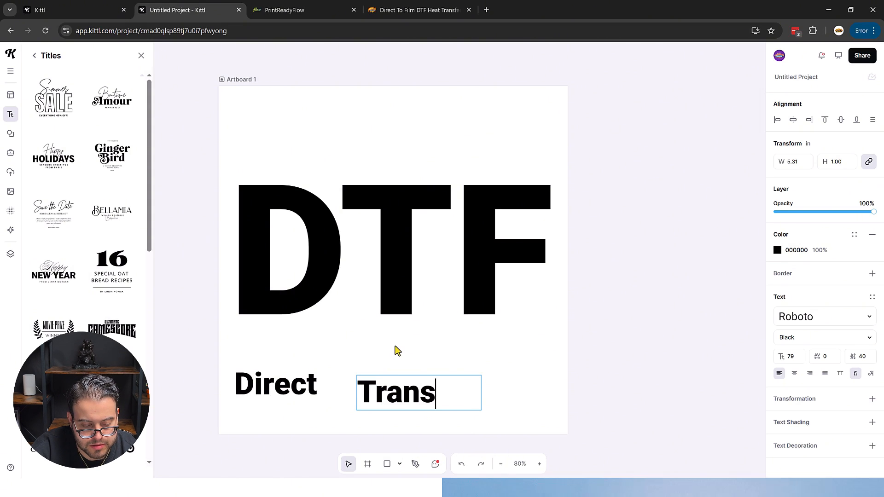
{"action": "type", "text": "fer"}
{"action": "key", "text": "Escape"}
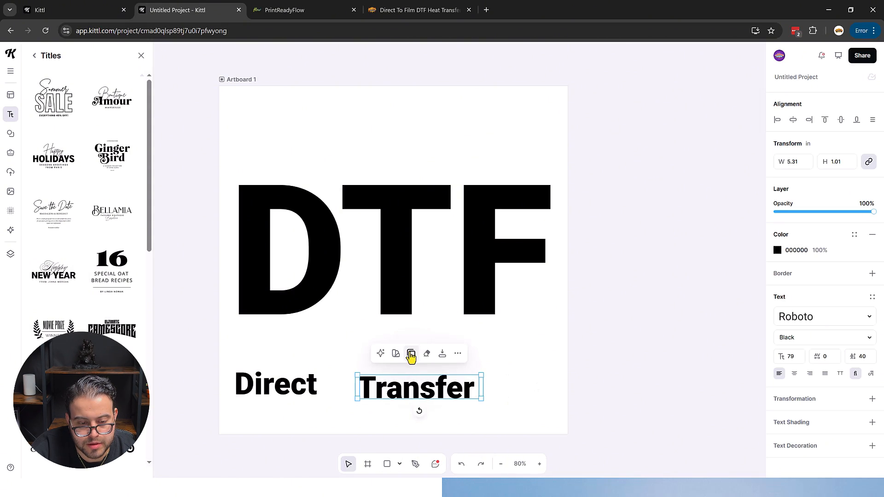
Duplicate Transfer as Film and place it after Transfer on the same line
{"action": "left_click", "coordinate": [411, 355]}
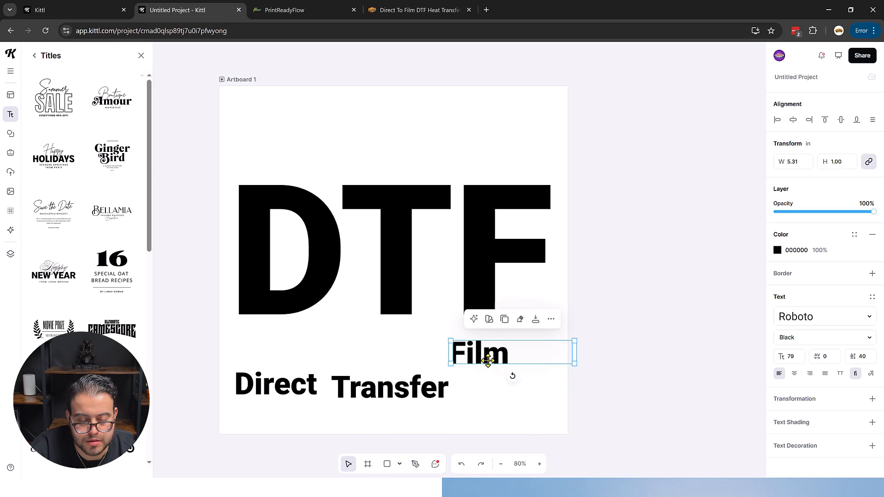
{"action": "left_click_drag", "start_coordinate": [488, 361], "coordinate": [502, 396]}
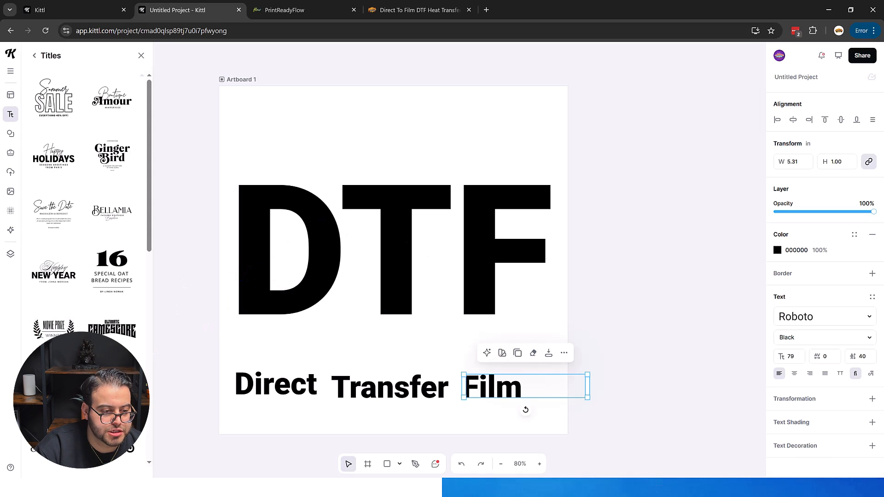
Select the Direct, Transfer and Film words together and move them off the artboard
{"action": "left_click", "coordinate": [12, 136]}
{"action": "left_click", "coordinate": [231, 352]}
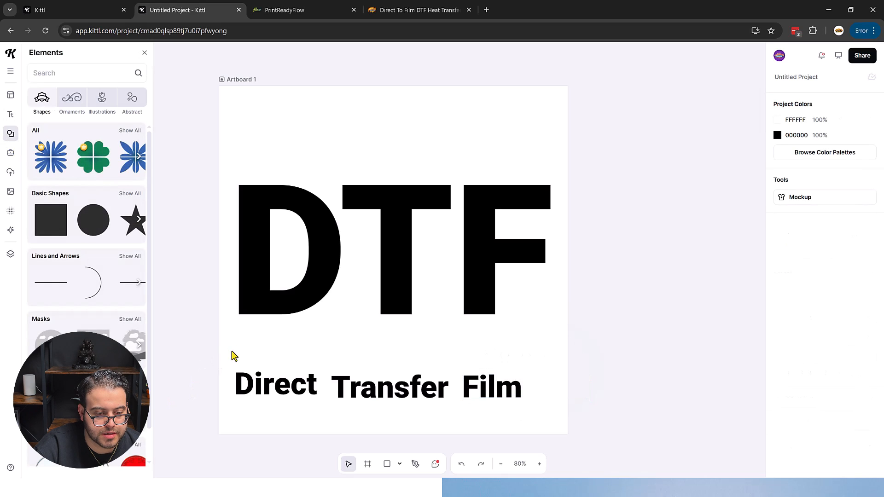
{"action": "left_click_drag", "start_coordinate": [231, 351], "coordinate": [537, 413]}
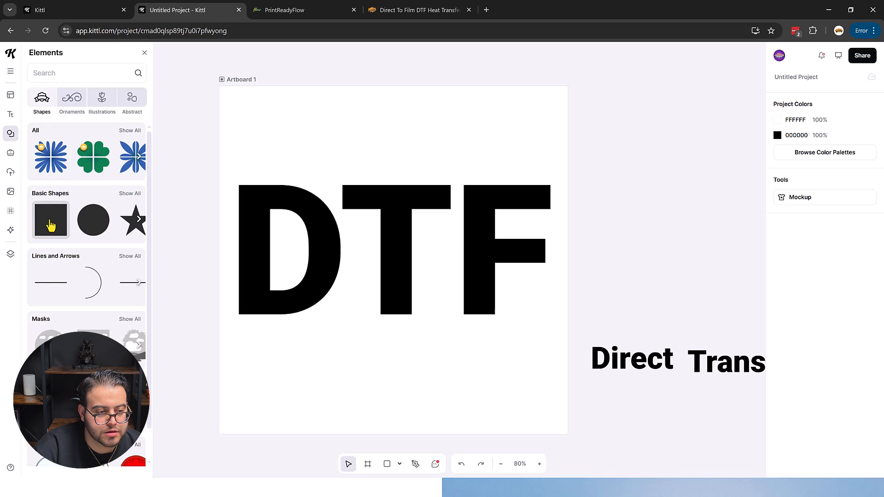
Add a square shape and narrow it to about 1.51 in wide over the D's left stem
{"action": "left_click", "coordinate": [50, 225]}
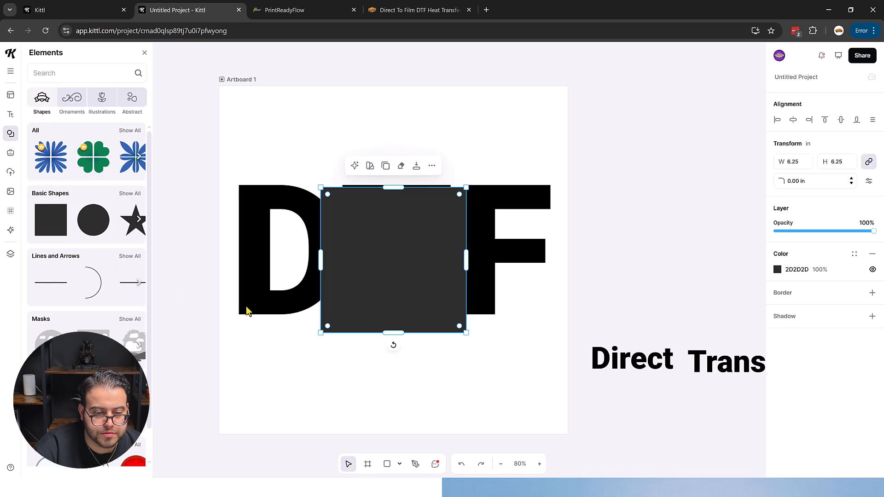
{"action": "left_click_drag", "start_coordinate": [465, 258], "coordinate": [262, 255]}
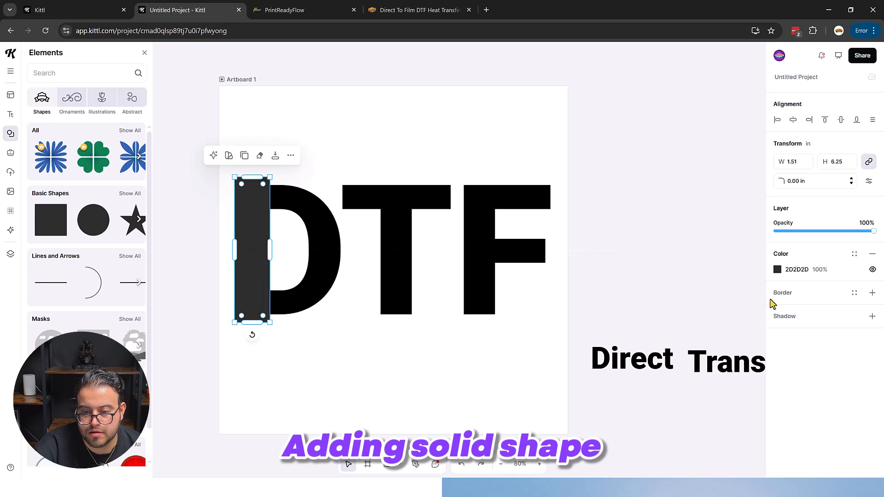
Set the rectangle's colour to white FFFFFF
{"action": "left_click", "coordinate": [777, 270]}
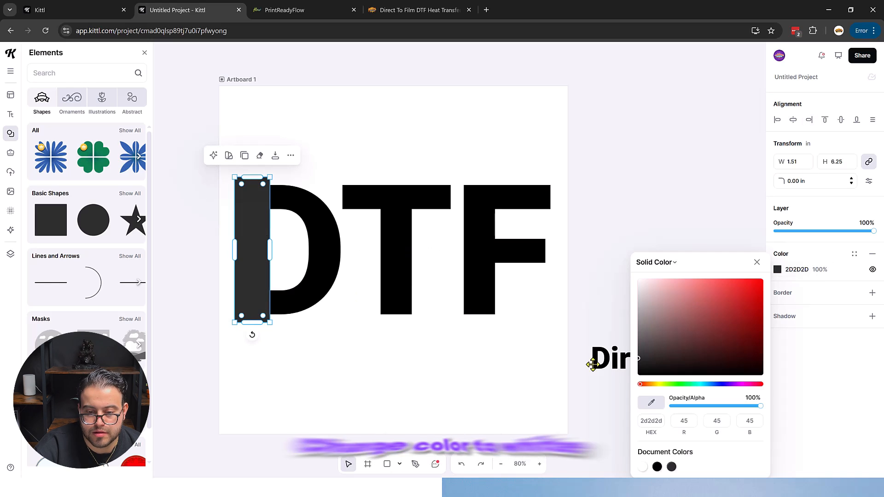
{"action": "left_click", "coordinate": [642, 467]}
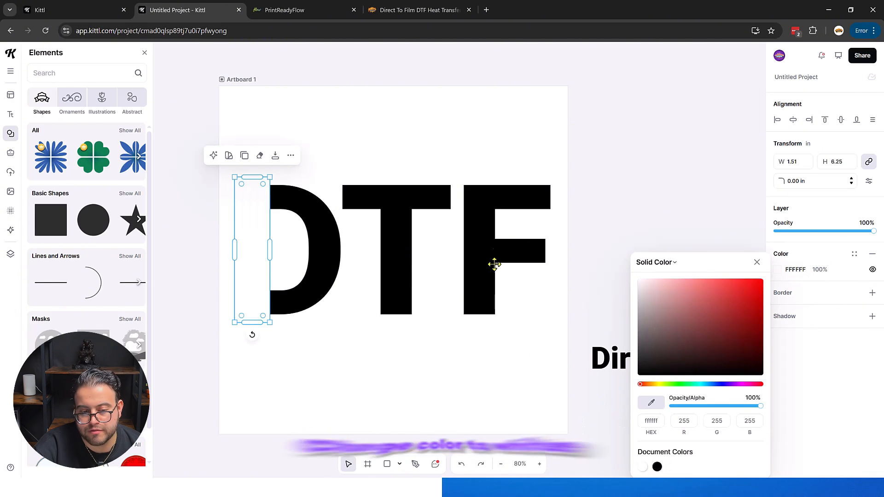
{"action": "left_click", "coordinate": [335, 402]}
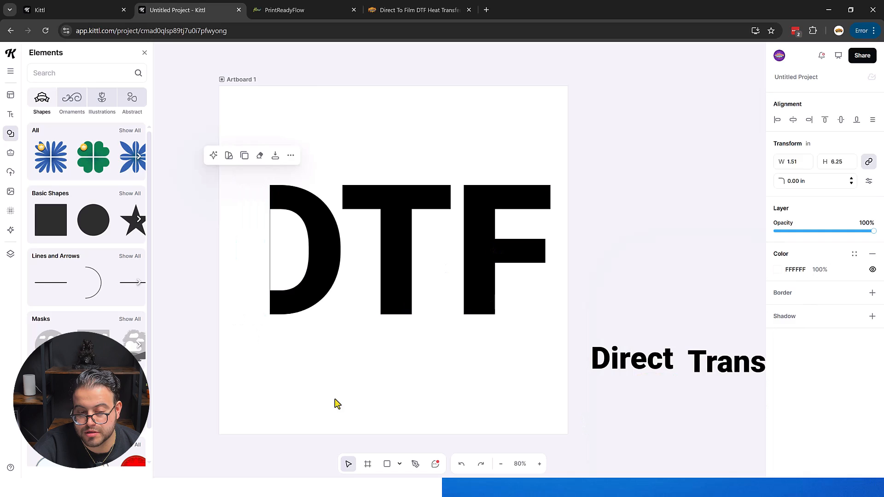
Nudge the white rectangle slightly right so it cuts into the D's stem
{"action": "left_click", "coordinate": [256, 257]}
{"action": "left_click_drag", "start_coordinate": [257, 256], "coordinate": [260, 256]}
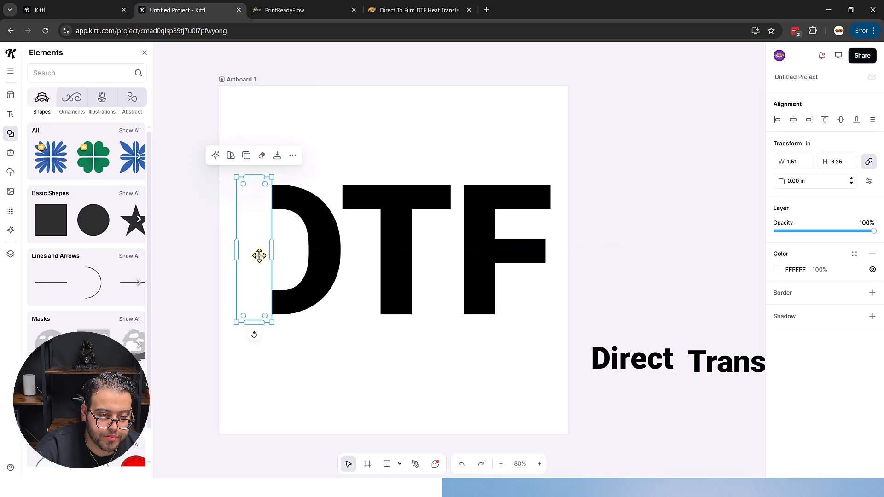
{"action": "left_click", "coordinate": [290, 386]}
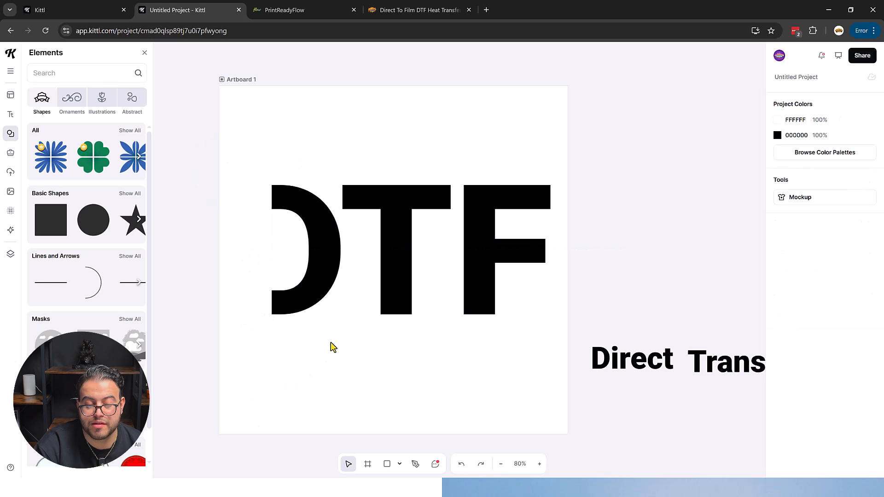
Duplicate the white rectangle and move the copy over the T's vertical stem
{"action": "left_click", "coordinate": [263, 228]}
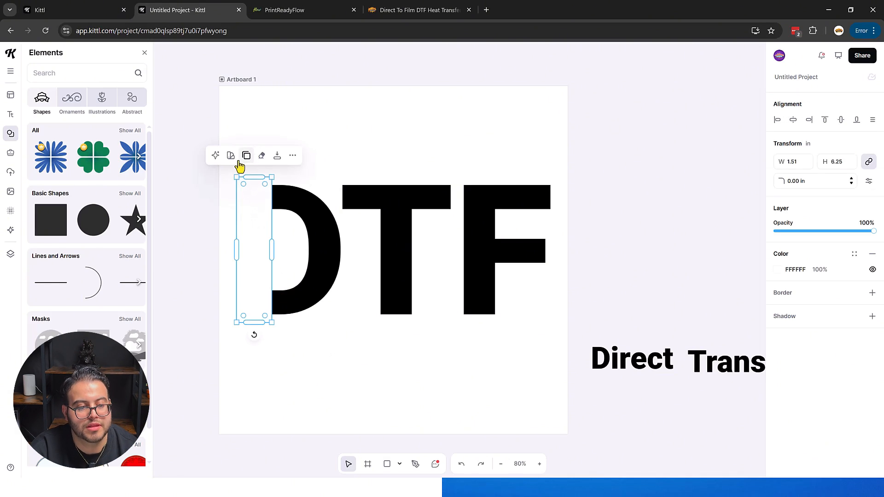
{"action": "left_click", "coordinate": [247, 159]}
{"action": "left_click_drag", "start_coordinate": [352, 132], "coordinate": [387, 288]}
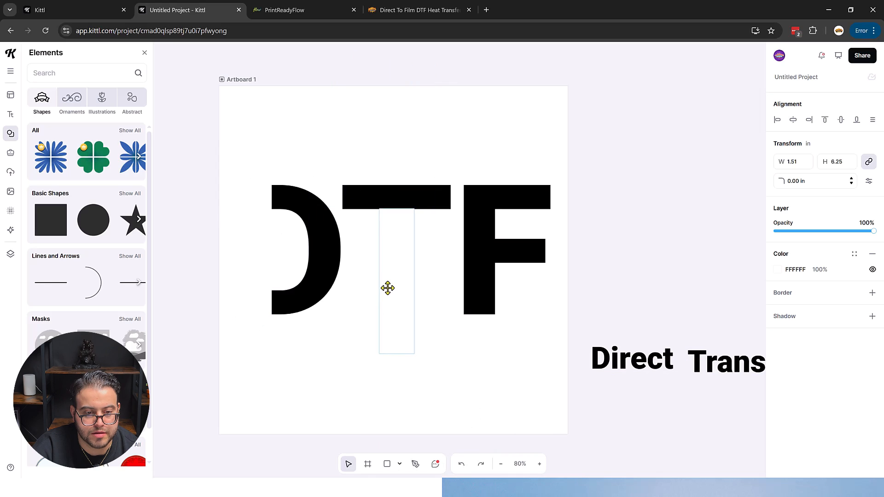
Duplicate the white rectangle and move the copy over the F's lower vertical stem
{"action": "left_click", "coordinate": [430, 313]}
{"action": "left_click", "coordinate": [394, 286]}
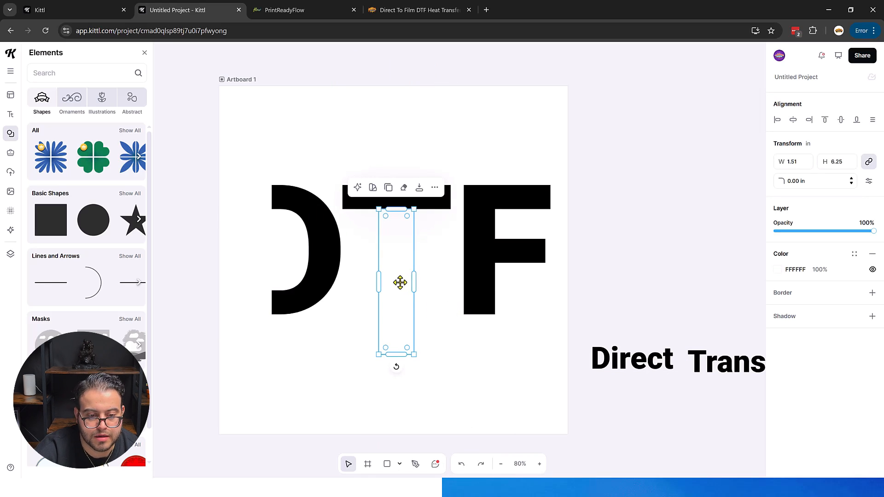
{"action": "left_click", "coordinate": [437, 275]}
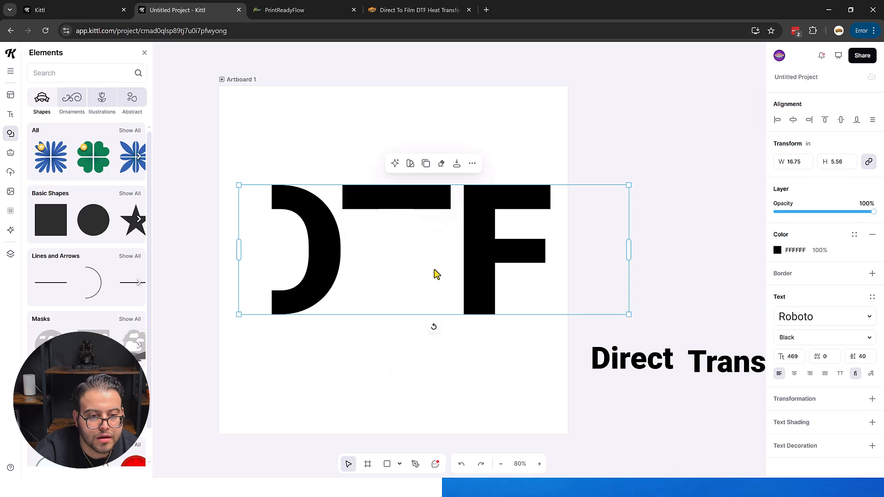
{"action": "left_click", "coordinate": [435, 400]}
{"action": "left_click", "coordinate": [394, 253]}
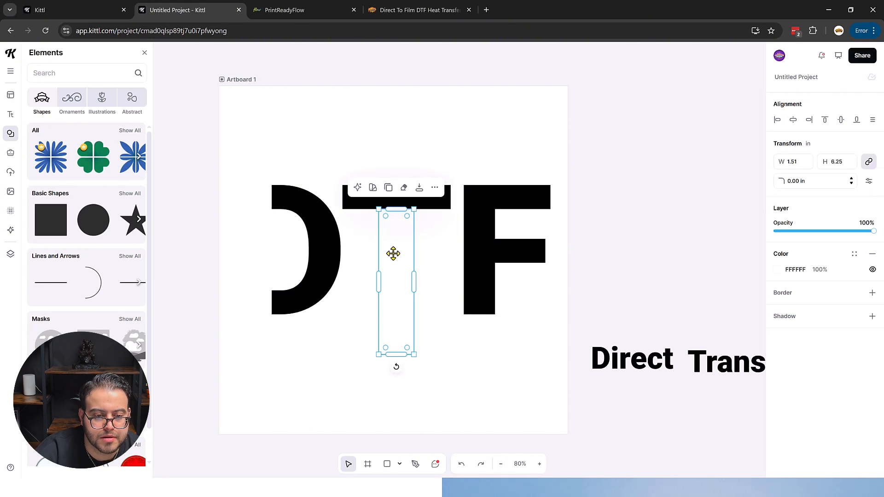
{"action": "left_click", "coordinate": [388, 188]}
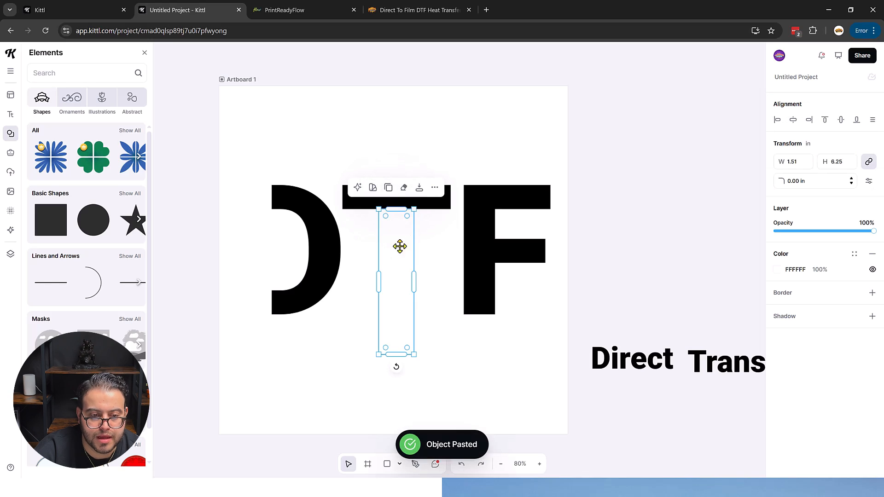
{"action": "left_click_drag", "start_coordinate": [400, 270], "coordinate": [482, 324]}
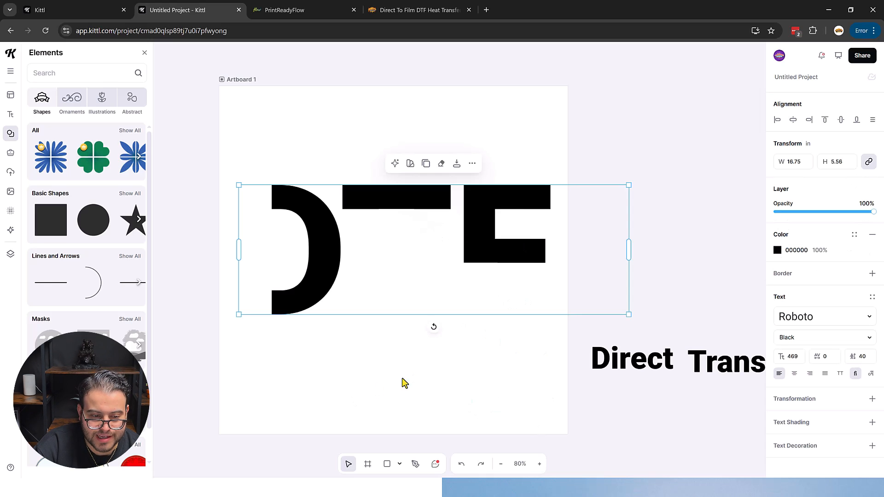
Rotate the "Direct" text vertical, move it into the D's cut stem and enlarge it to about 7.98 in wide
{"action": "left_click", "coordinate": [635, 363]}
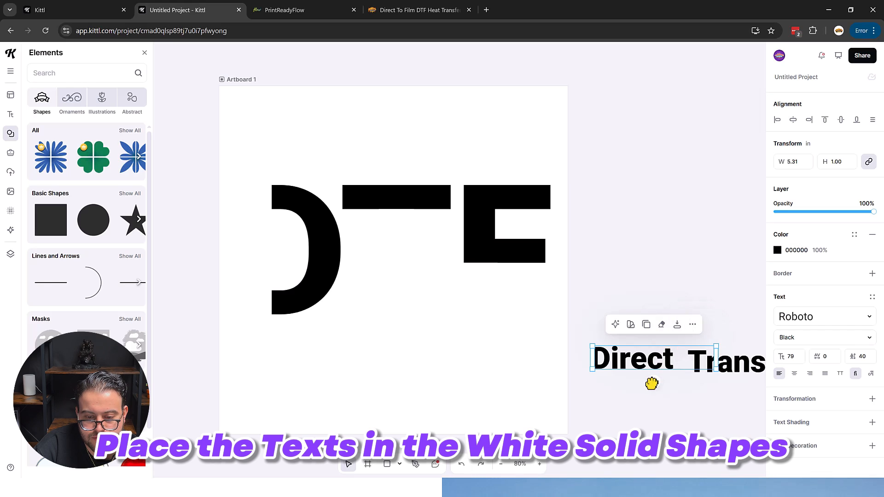
{"action": "left_click_drag", "start_coordinate": [653, 382], "coordinate": [600, 355]}
{"action": "left_click_drag", "start_coordinate": [648, 327], "coordinate": [255, 217]}
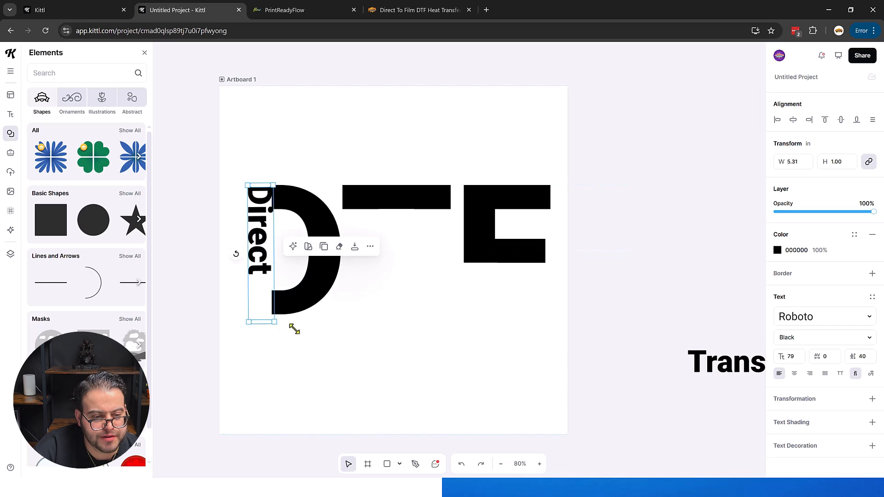
{"action": "left_click_drag", "start_coordinate": [292, 330], "coordinate": [312, 344]}
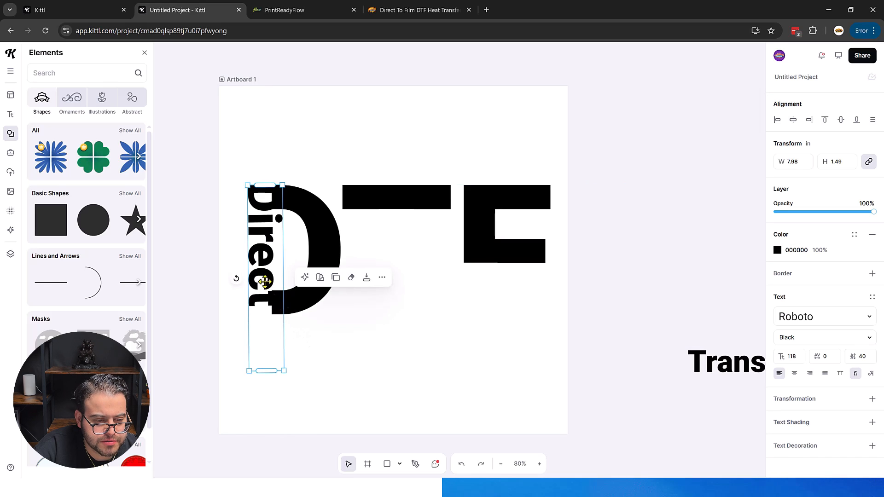
{"action": "left_click_drag", "start_coordinate": [265, 285], "coordinate": [257, 281]}
{"action": "left_click", "coordinate": [307, 347]}
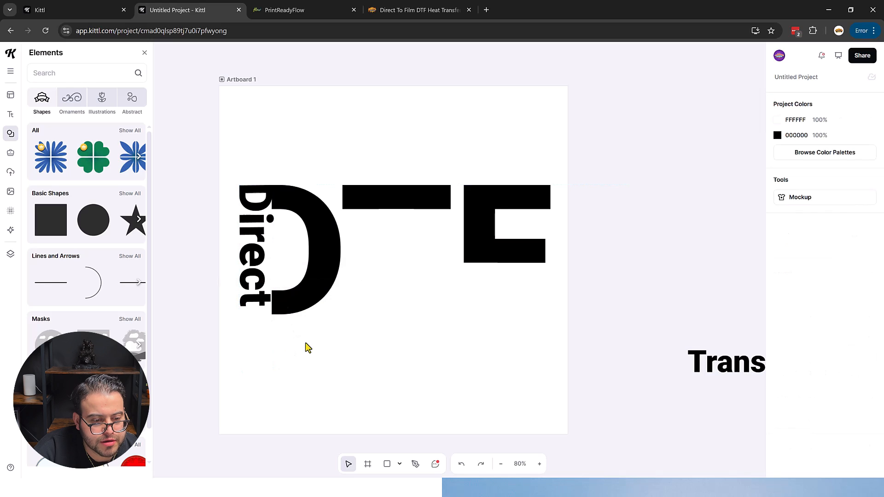
{"action": "left_click", "coordinate": [248, 255]}
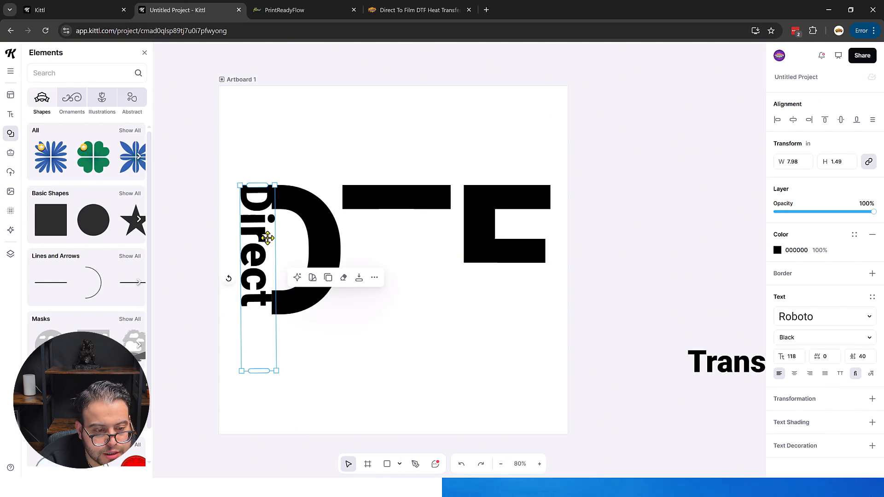
{"action": "left_click", "coordinate": [343, 383]}
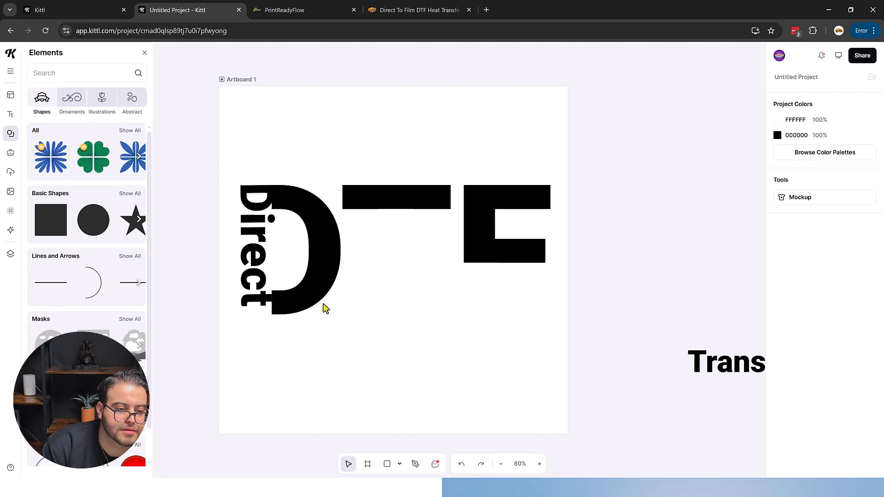
Rotate the "Transfer" text vertical, place it in the T's cut stem and shrink it to about 5.02 in wide
{"action": "left_click", "coordinate": [731, 366]}
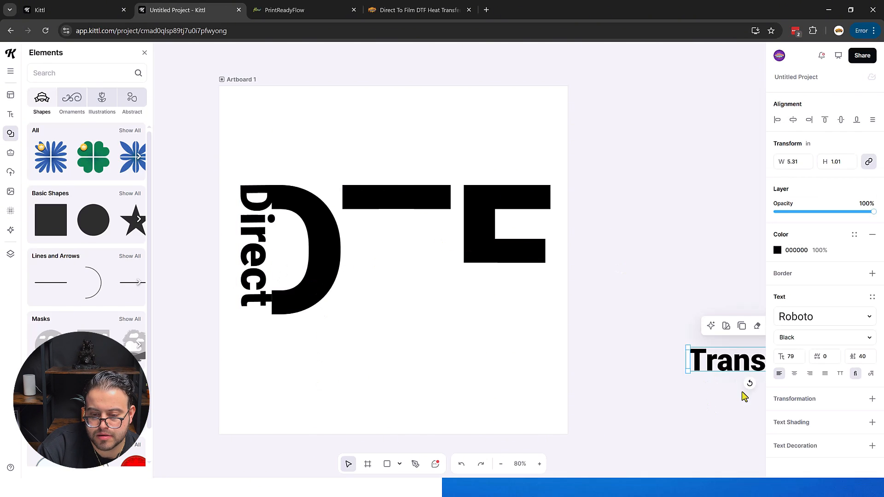
{"action": "left_click_drag", "start_coordinate": [750, 385], "coordinate": [394, 255]}
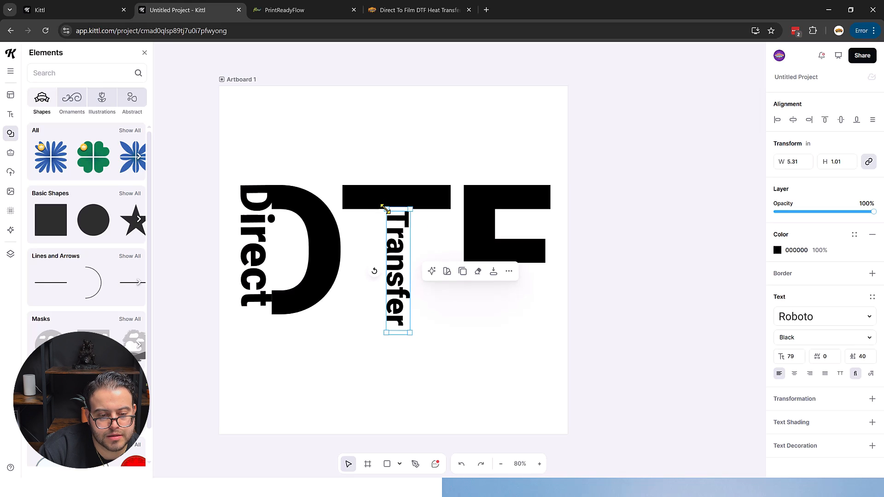
{"action": "left_click_drag", "start_coordinate": [385, 209], "coordinate": [397, 241]}
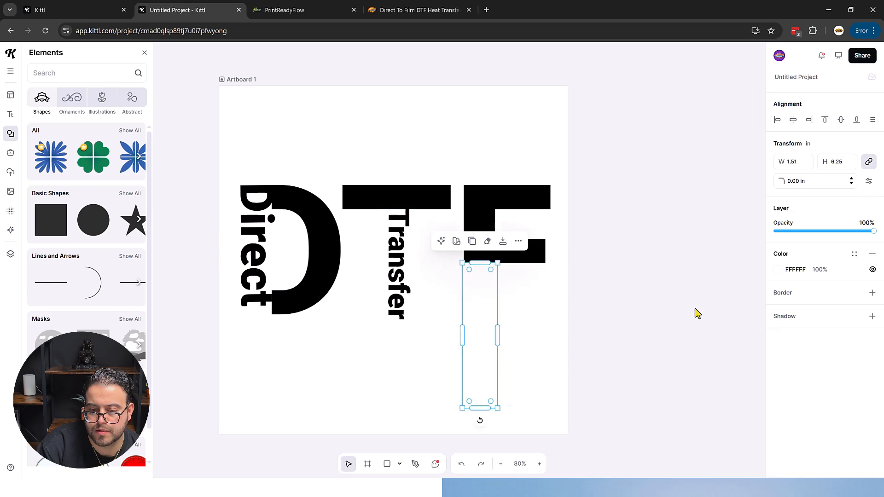
Rotate the "Film" text vertical and place it in the F's cut lower stem
{"action": "left_click", "coordinate": [697, 314]}
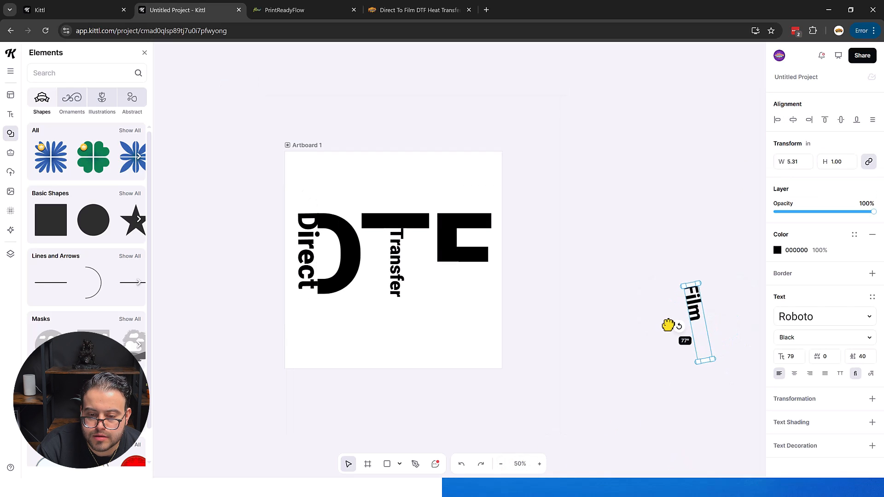
{"action": "left_click_drag", "start_coordinate": [670, 325], "coordinate": [443, 300]}
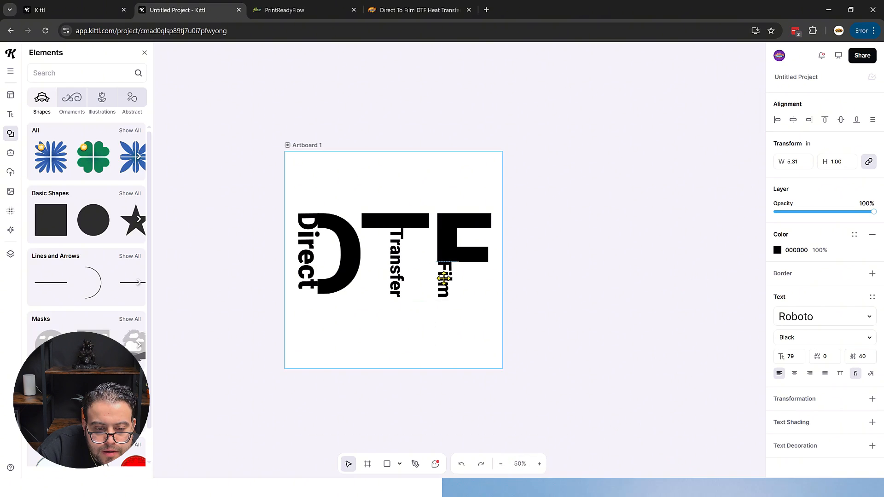
{"action": "left_click", "coordinate": [539, 464]}
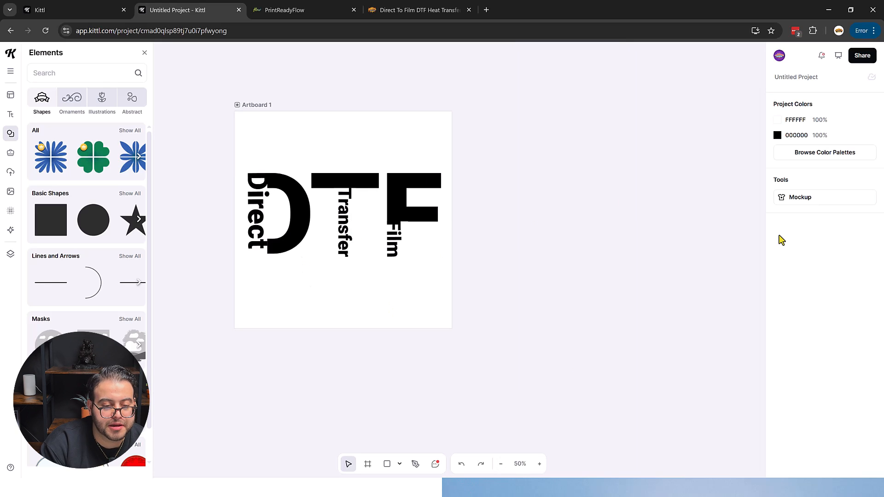
Download Artboard 1 as a 15 × 15 in PNG at 300 dpi
{"action": "left_click", "coordinate": [863, 56]}
{"action": "left_click", "coordinate": [742, 195]}
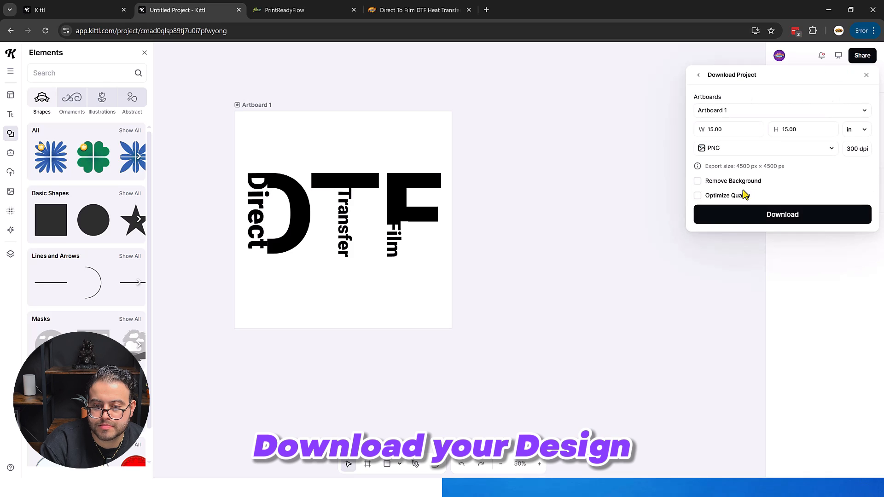
{"action": "left_click", "coordinate": [793, 220]}
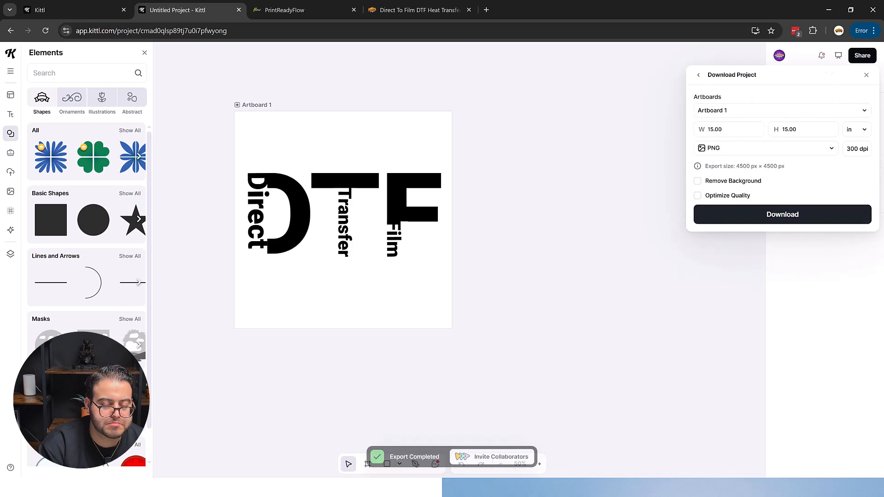
{"action": "key", "text": "Return"}
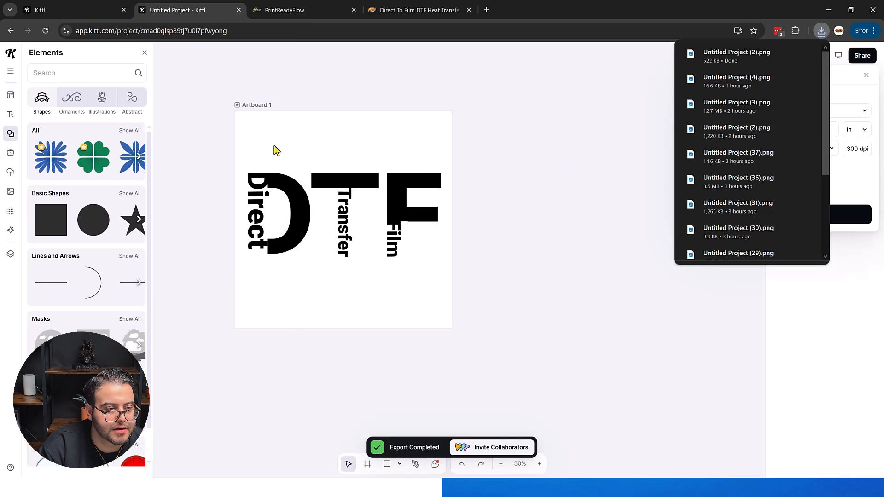
Generate a DALL·E 3 image from a colorful clouds prompt, then delete the generated image from the canvas
{"action": "left_click", "coordinate": [10, 116]}
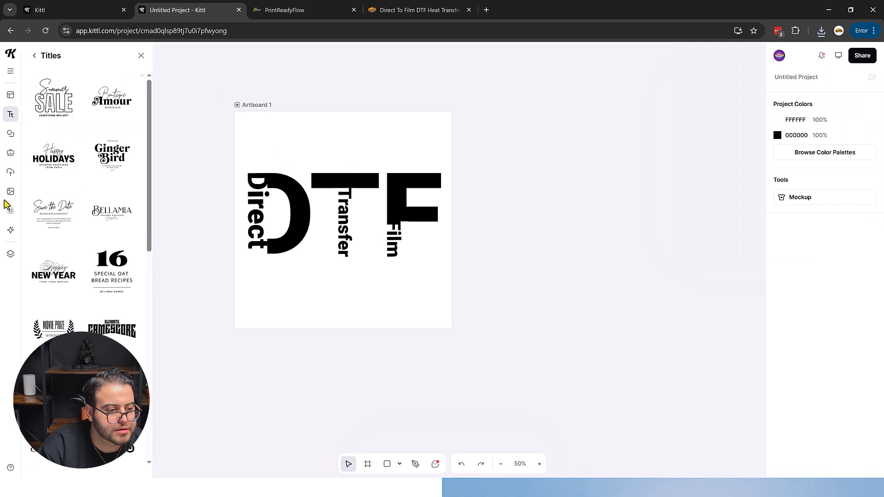
{"action": "left_click", "coordinate": [10, 230]}
{"action": "left_click", "coordinate": [104, 138]}
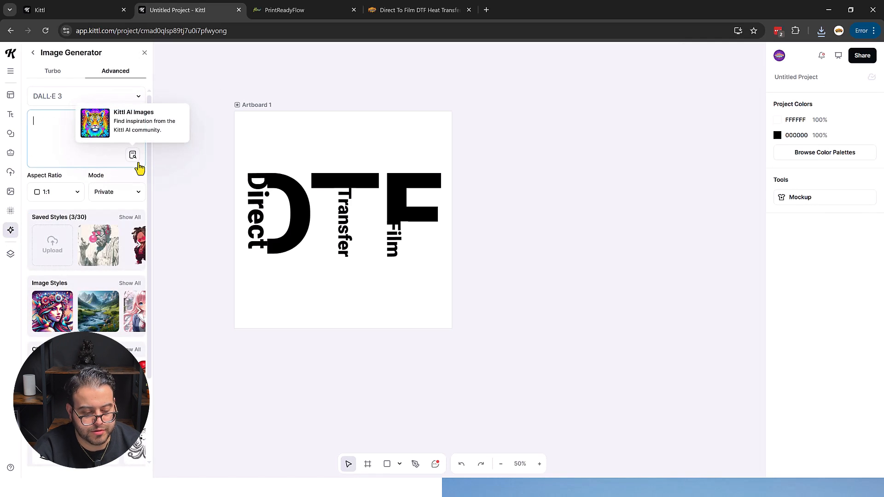
{"action": "type", "text": "Co"}
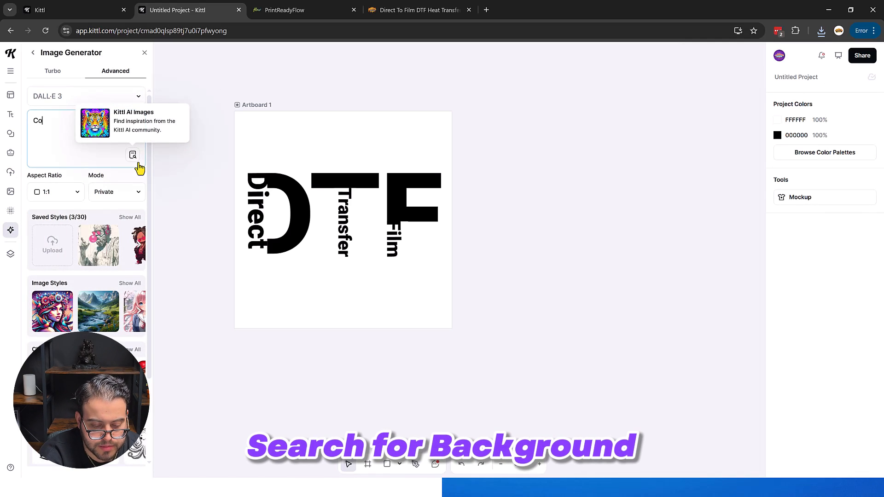
{"action": "type", "text": "lo"}
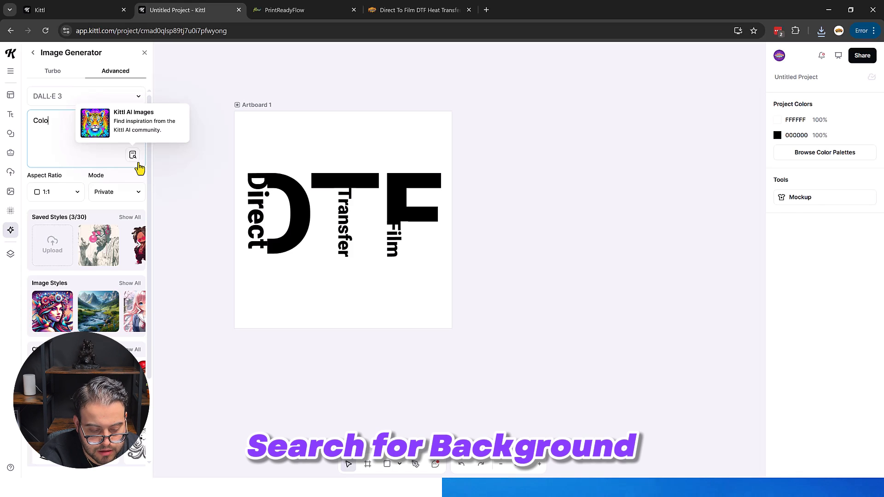
{"action": "type", "text": "rful clou"}
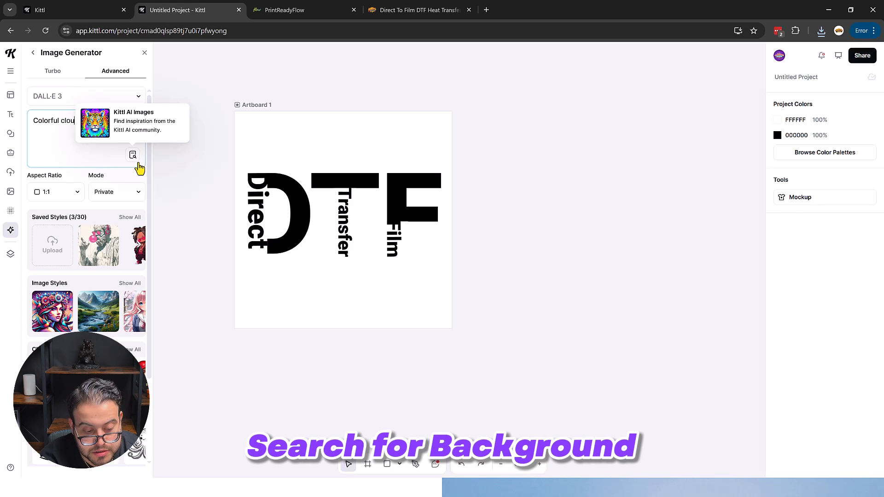
{"action": "key", "text": "Return"}
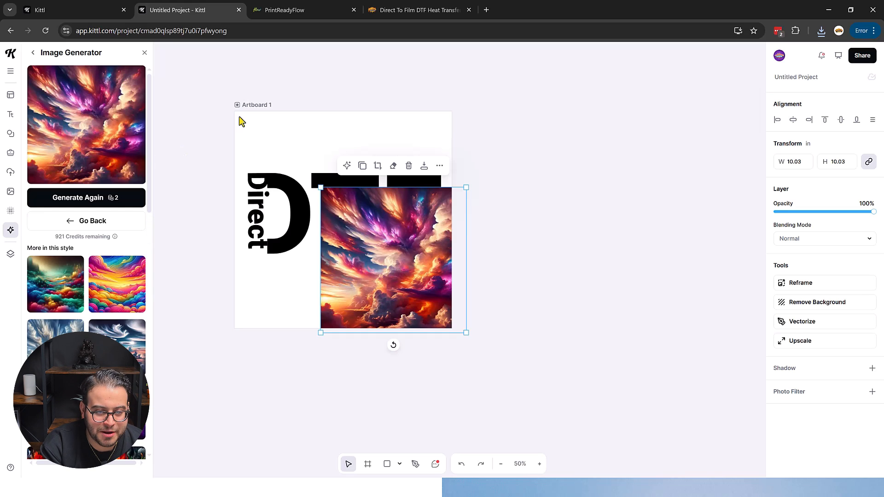
{"action": "left_click", "coordinate": [409, 166]}
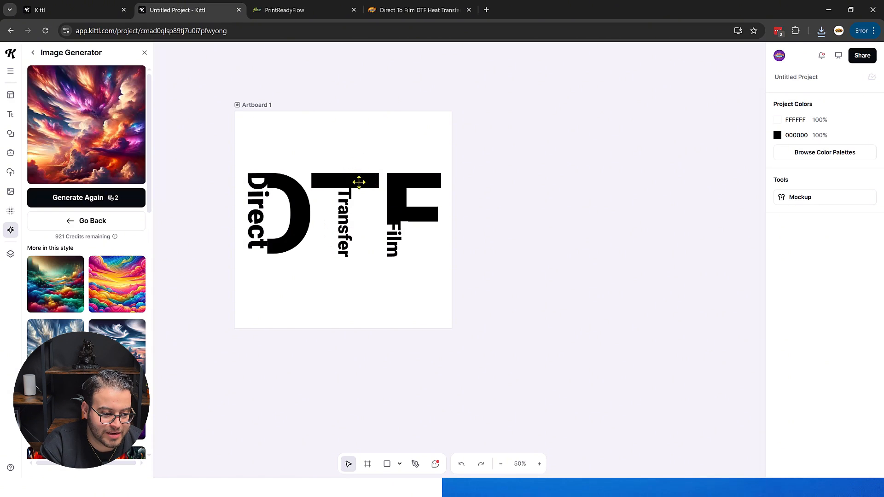
Generate another image from the same colorful clouds prompt
{"action": "scroll", "coordinate": [134, 350], "scroll_direction": "down", "scroll_amount": 10}
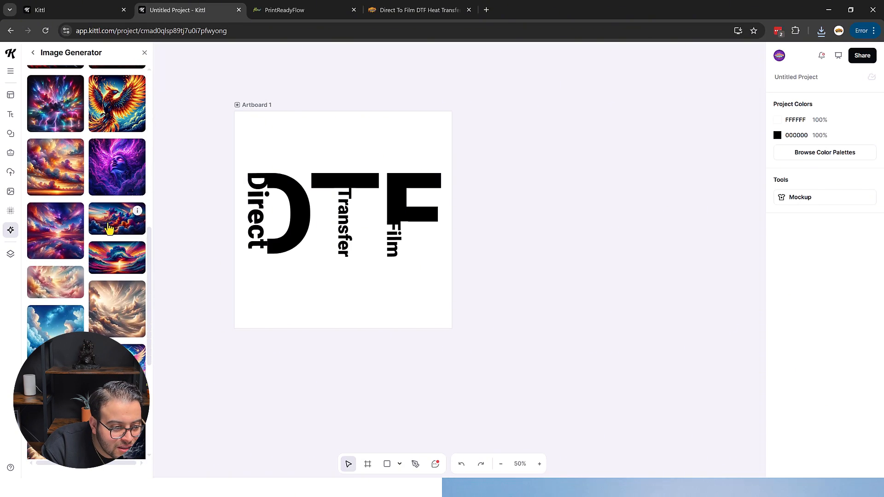
{"action": "scroll", "coordinate": [114, 250], "scroll_direction": "down", "scroll_amount": 8}
{"action": "scroll", "coordinate": [97, 278], "scroll_direction": "down", "scroll_amount": 10}
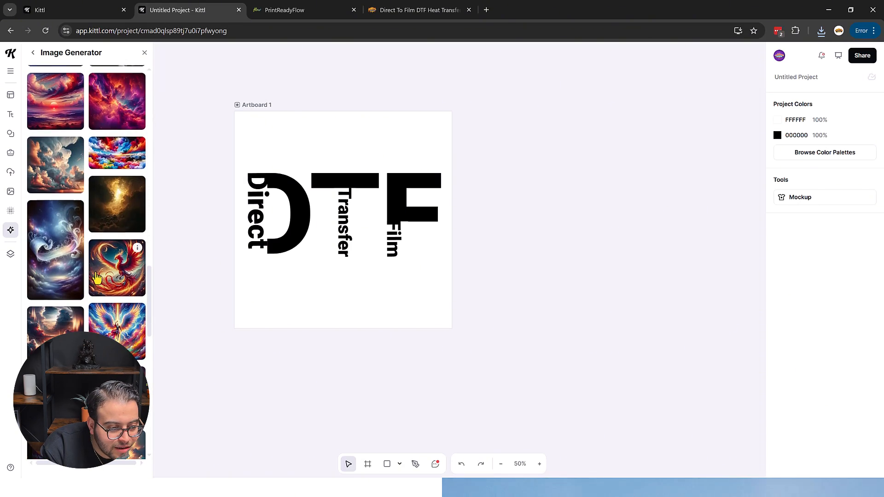
{"action": "scroll", "coordinate": [91, 284], "scroll_direction": "down", "scroll_amount": 10}
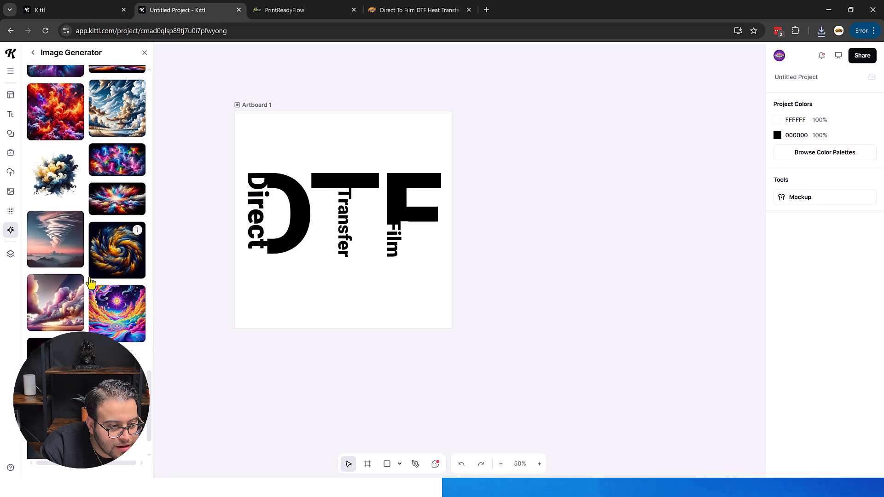
{"action": "scroll", "coordinate": [90, 284], "scroll_direction": "down", "scroll_amount": 10}
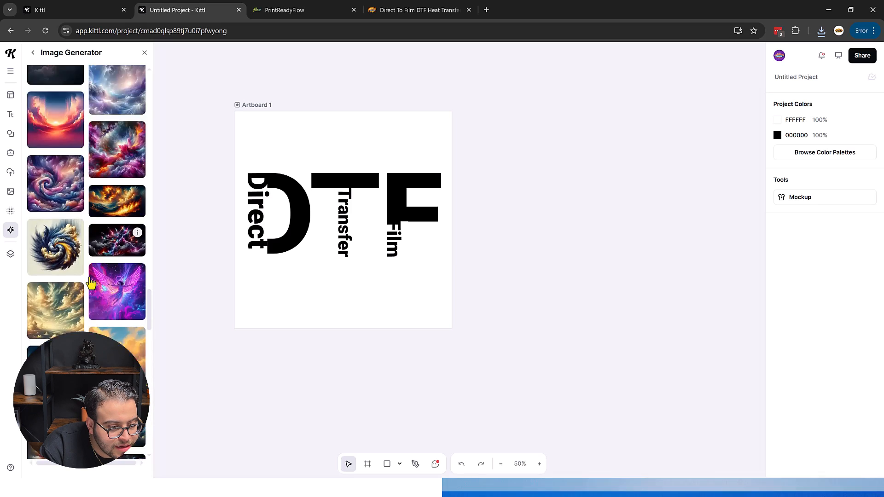
{"action": "scroll", "coordinate": [73, 279], "scroll_direction": "down", "scroll_amount": 10}
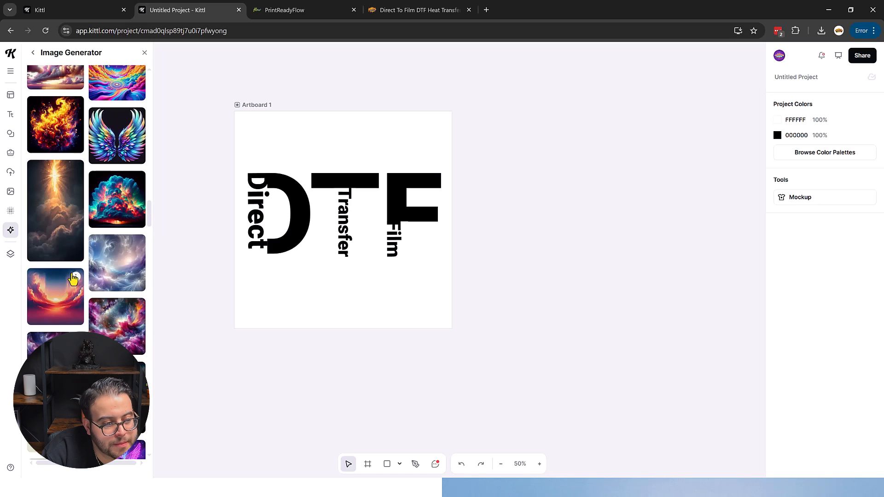
{"action": "scroll", "coordinate": [76, 269], "scroll_direction": "up", "scroll_amount": 15}
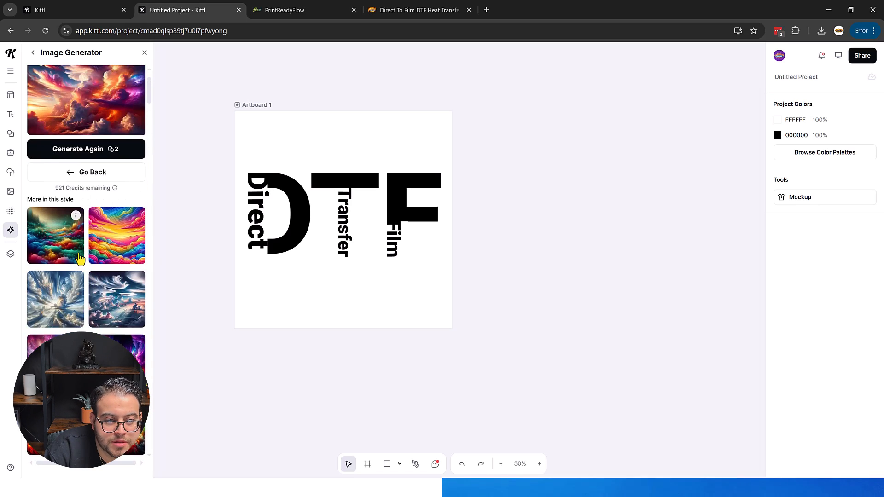
{"action": "scroll", "coordinate": [77, 265], "scroll_direction": "down", "scroll_amount": 5}
{"action": "scroll", "coordinate": [78, 272], "scroll_direction": "up", "scroll_amount": 5}
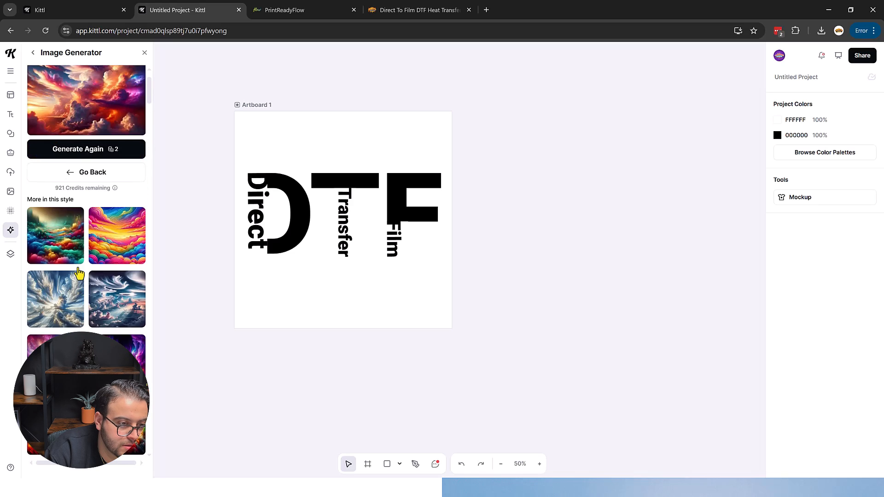
{"action": "left_click", "coordinate": [115, 149]}
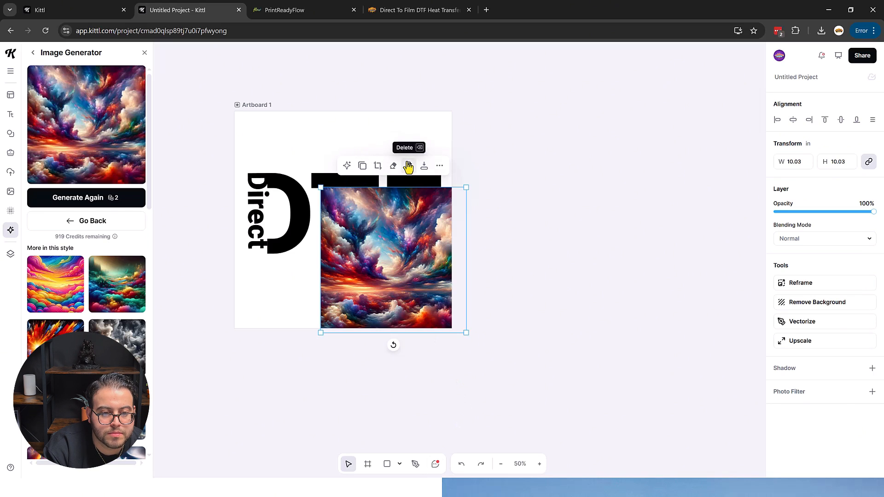
Replace the generated image with a colorful cloud image from the style gallery, scaled to about 21.5 in to cover the artboard
{"action": "left_click", "coordinate": [408, 167]}
{"action": "scroll", "coordinate": [95, 280], "scroll_direction": "down", "scroll_amount": 5}
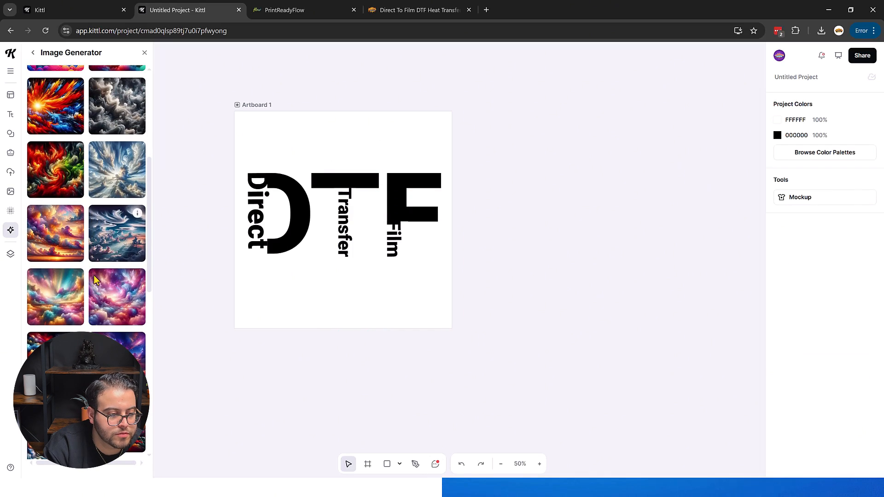
{"action": "scroll", "coordinate": [93, 281], "scroll_direction": "down", "scroll_amount": 4}
{"action": "left_click", "coordinate": [59, 337]}
{"action": "left_click_drag", "start_coordinate": [372, 258], "coordinate": [292, 179]}
{"action": "left_click_drag", "start_coordinate": [380, 249], "coordinate": [360, 214]}
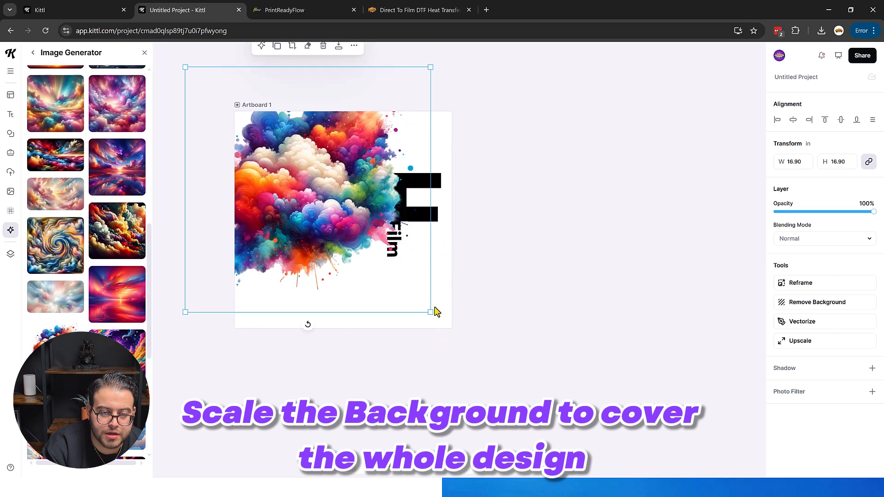
{"action": "left_click_drag", "start_coordinate": [432, 312], "coordinate": [502, 366]}
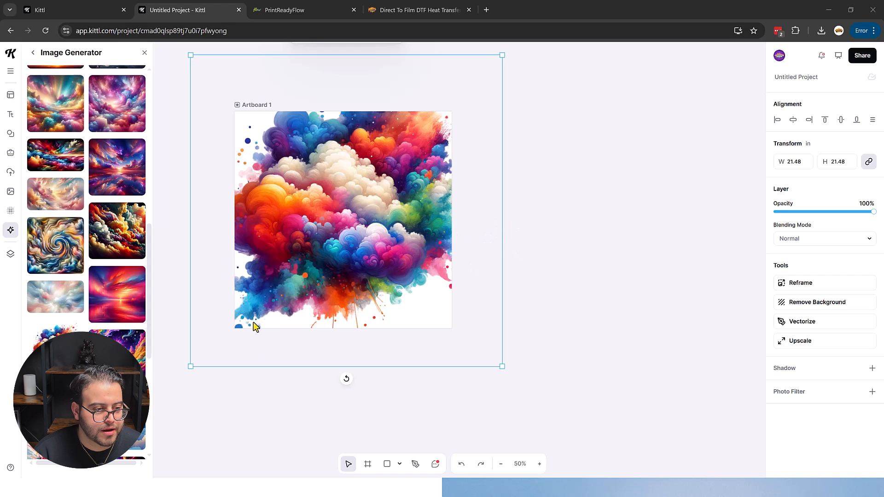
Upload the exported Untitled Project (2).png design and fit it over the artboard at 15 × 15 in
{"action": "left_click", "coordinate": [10, 173]}
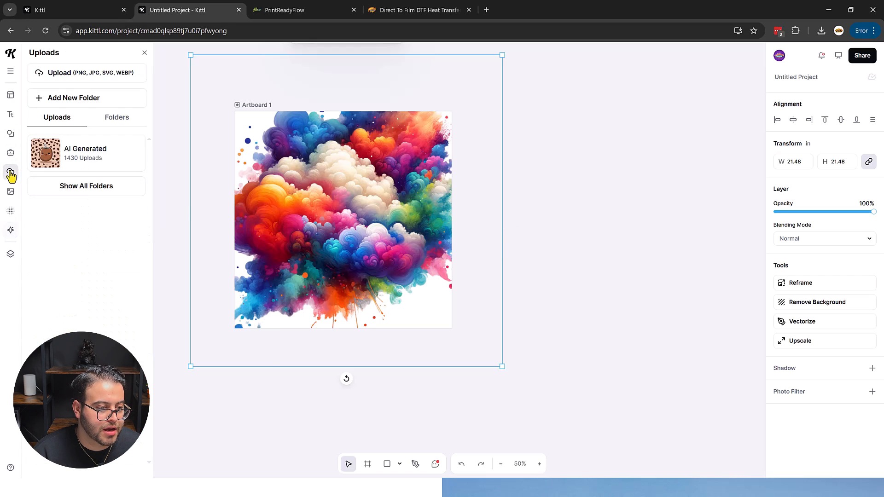
{"action": "left_click", "coordinate": [87, 73]}
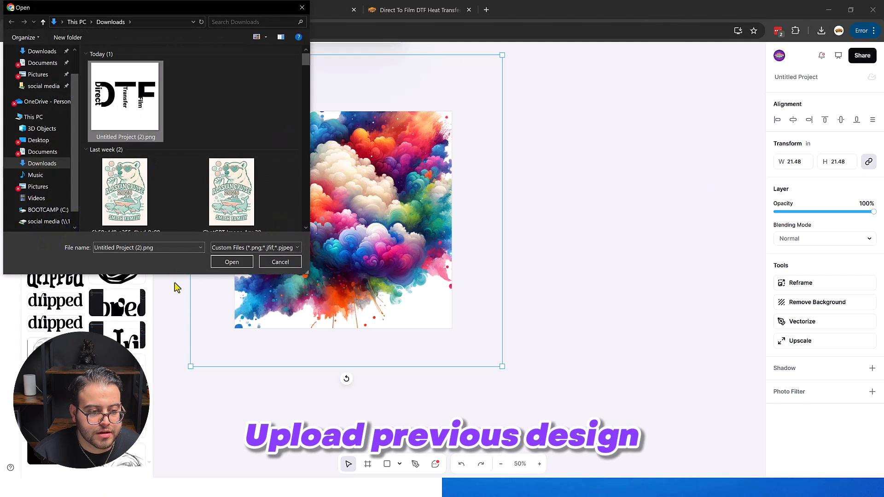
{"action": "left_click", "coordinate": [231, 262]}
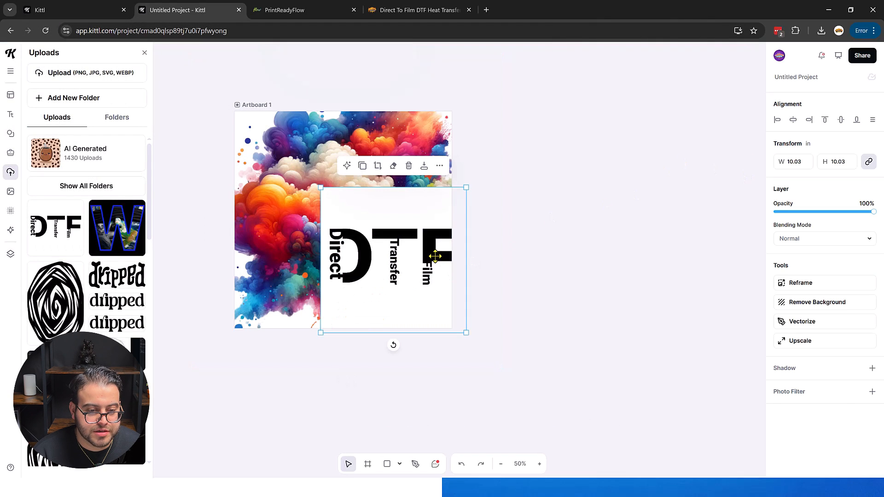
{"action": "left_click_drag", "start_coordinate": [408, 211], "coordinate": [348, 169]}
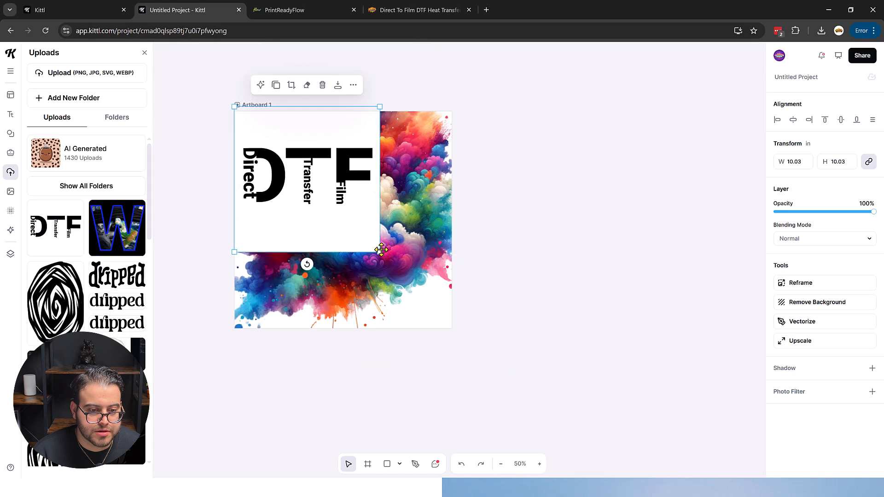
{"action": "left_click_drag", "start_coordinate": [378, 251], "coordinate": [416, 291]}
{"action": "left_click_drag", "start_coordinate": [340, 184], "coordinate": [346, 184]}
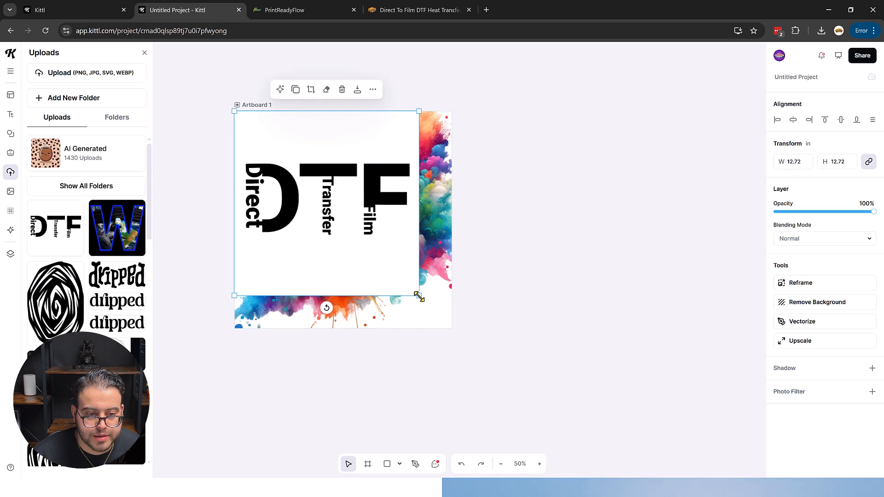
{"action": "left_click_drag", "start_coordinate": [419, 296], "coordinate": [446, 335]}
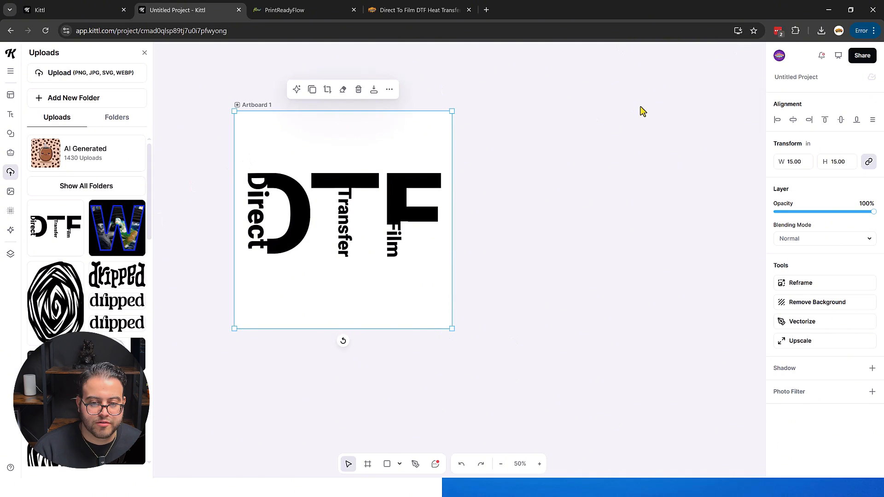
Vectorize the uploaded design image with 2 colors
{"action": "left_click", "coordinate": [813, 325]}
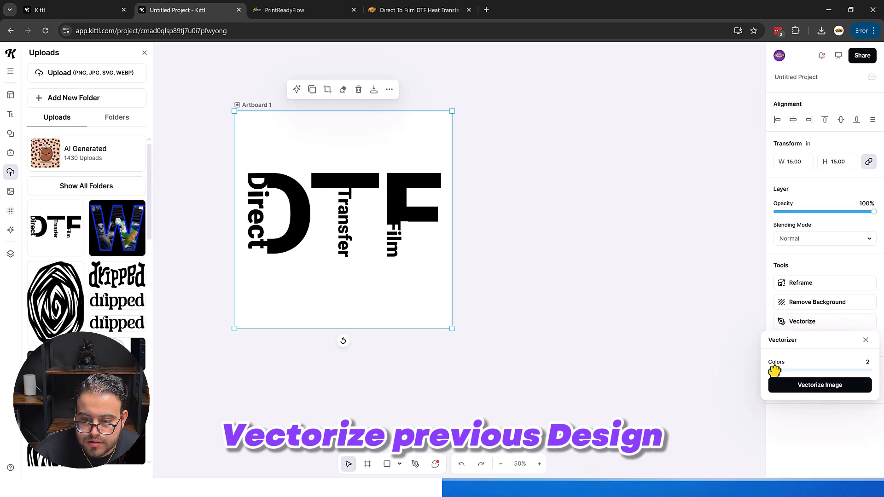
{"action": "left_click_drag", "start_coordinate": [771, 370], "coordinate": [777, 370]}
{"action": "left_click", "coordinate": [795, 389]}
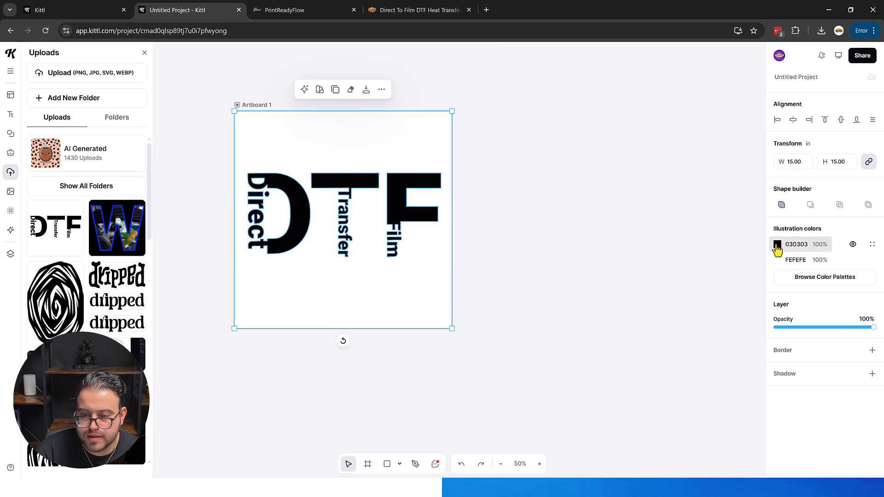
Make the black 030303 color of the vectorized design transparent so the clouds show through the letters
{"action": "left_click", "coordinate": [778, 244]}
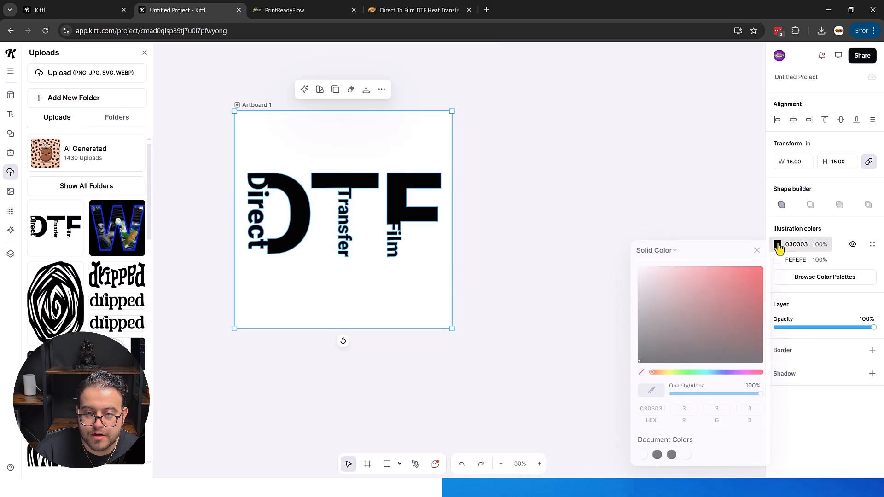
{"action": "left_click", "coordinate": [642, 372]}
{"action": "left_click", "coordinate": [583, 302]}
{"action": "left_click", "coordinate": [584, 302]}
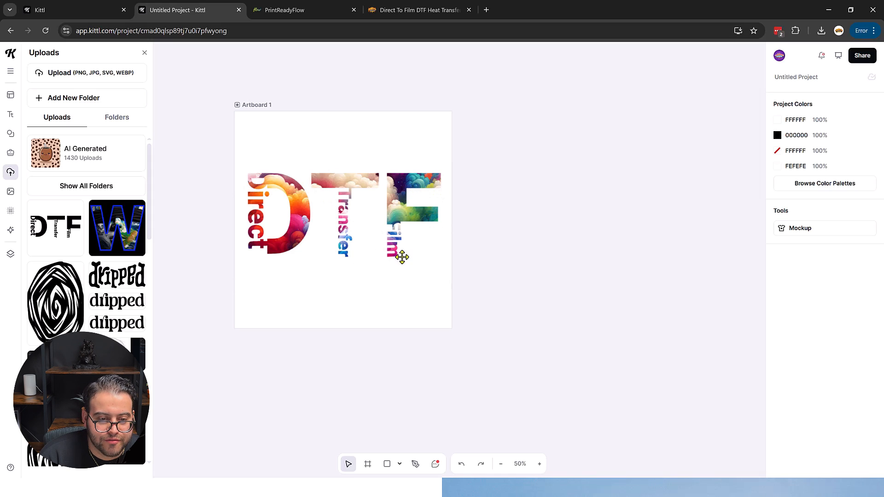
Download Artboard 1 as a 15 × 15 in PNG at 300 dpi
{"action": "left_click", "coordinate": [540, 468]}
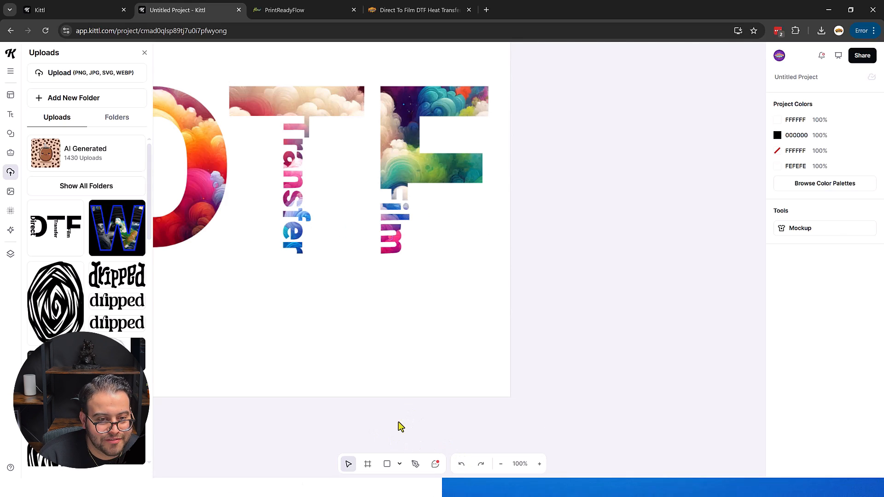
{"action": "left_click", "coordinate": [501, 464]}
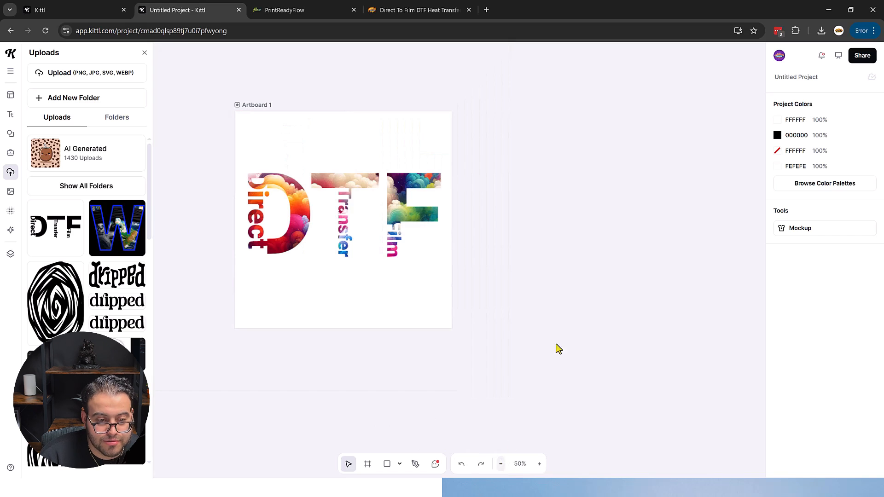
{"action": "left_click", "coordinate": [860, 58]}
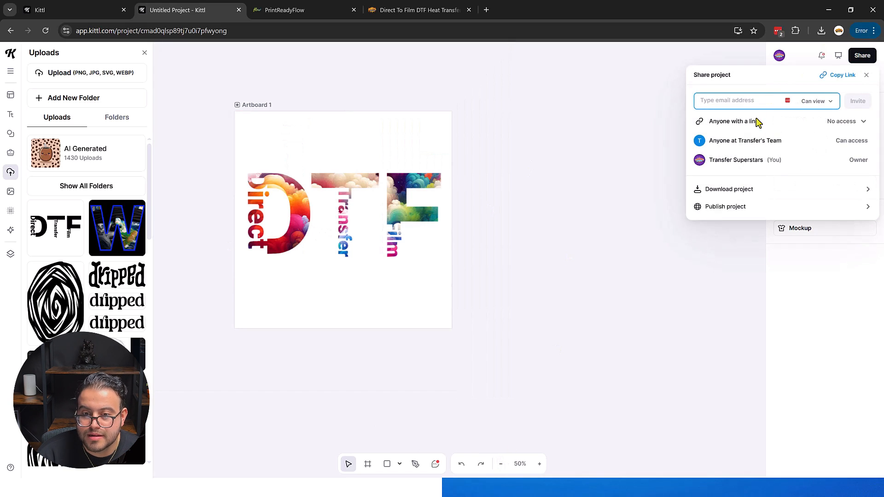
{"action": "left_click", "coordinate": [723, 190]}
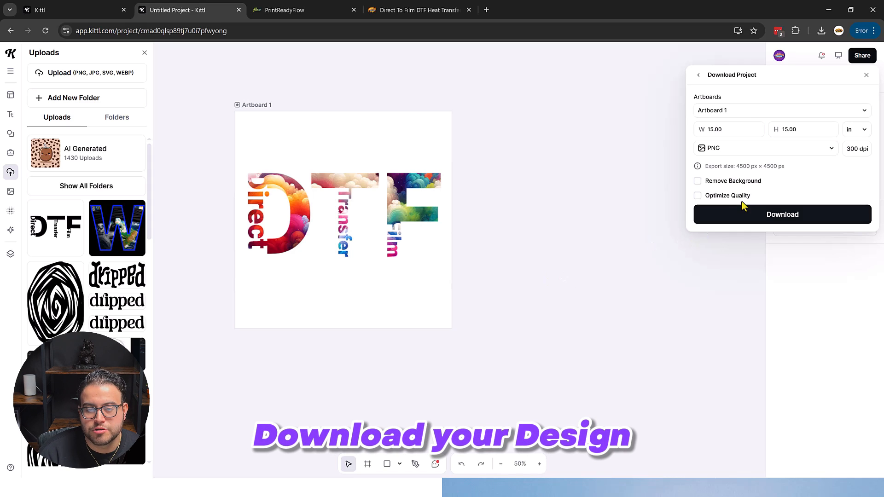
{"action": "left_click", "coordinate": [747, 216]}
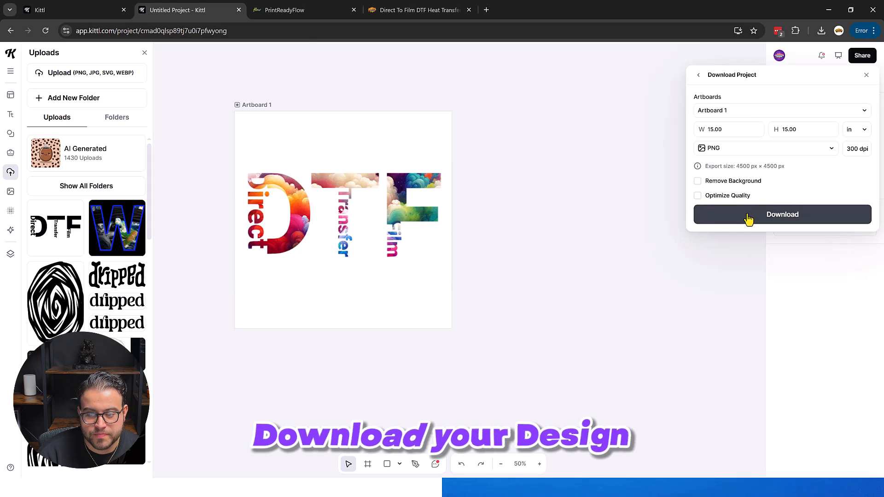
{"action": "left_click", "coordinate": [226, 262]}
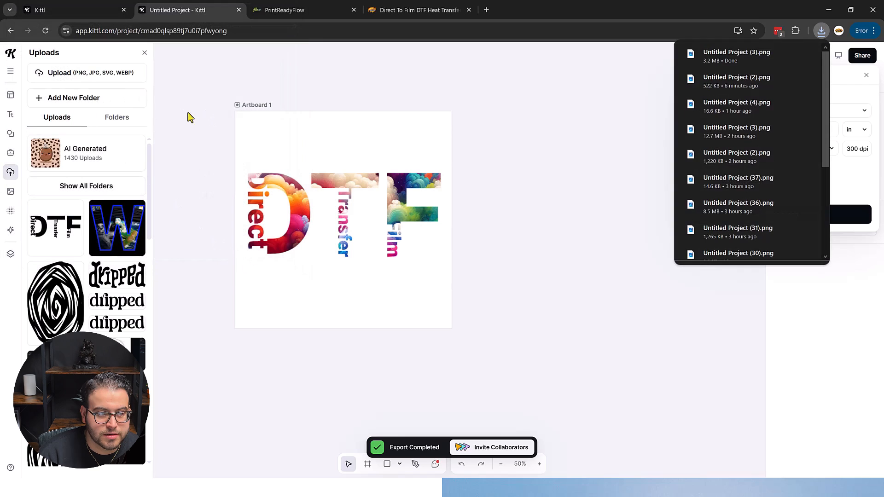
Select everything on the canvas and delete it
{"action": "left_click", "coordinate": [213, 106]}
{"action": "left_click_drag", "start_coordinate": [211, 102], "coordinate": [484, 308]}
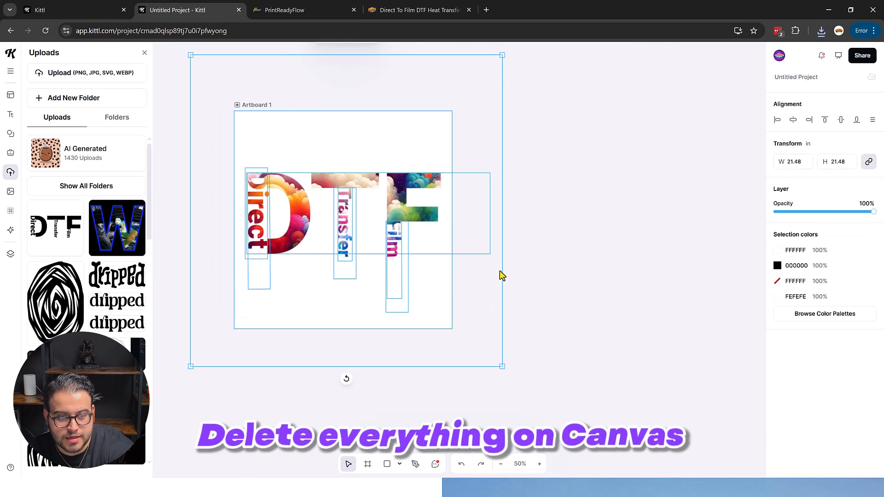
{"action": "key", "text": "Delete"}
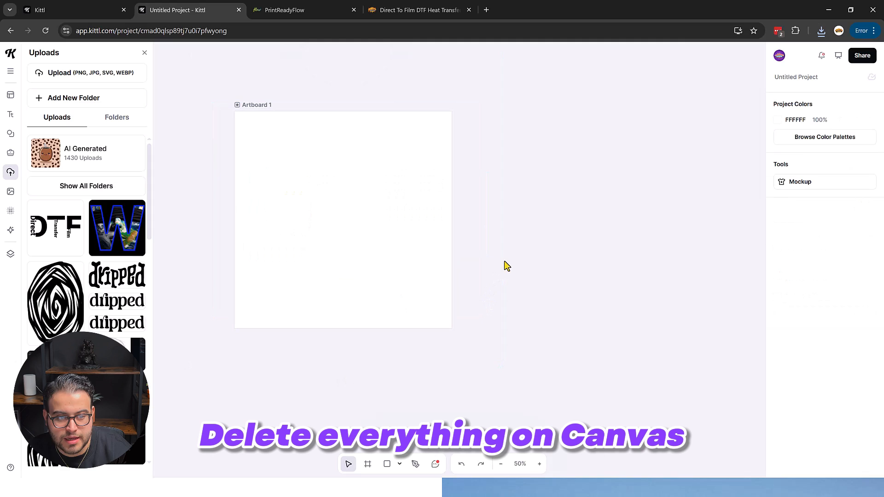
Upload Untitled Project (3).png onto the artboard and remove its background
{"action": "left_click", "coordinate": [56, 76]}
{"action": "left_click", "coordinate": [119, 88]}
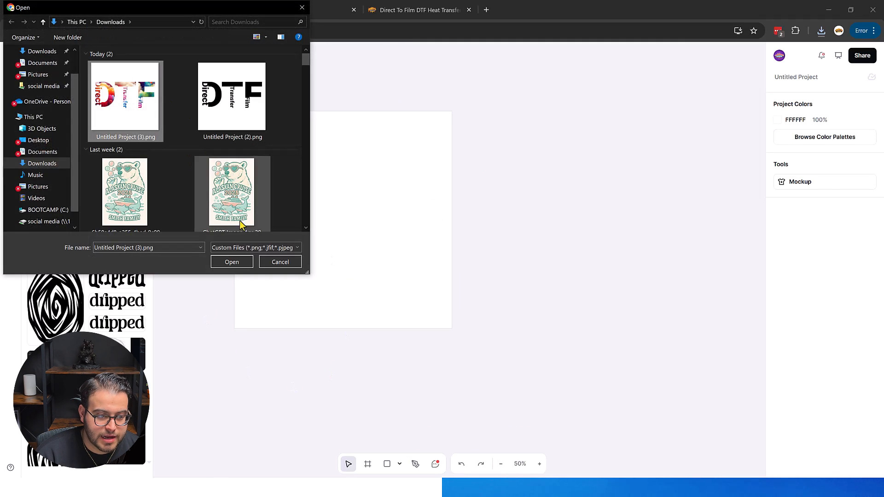
{"action": "left_click", "coordinate": [232, 262]}
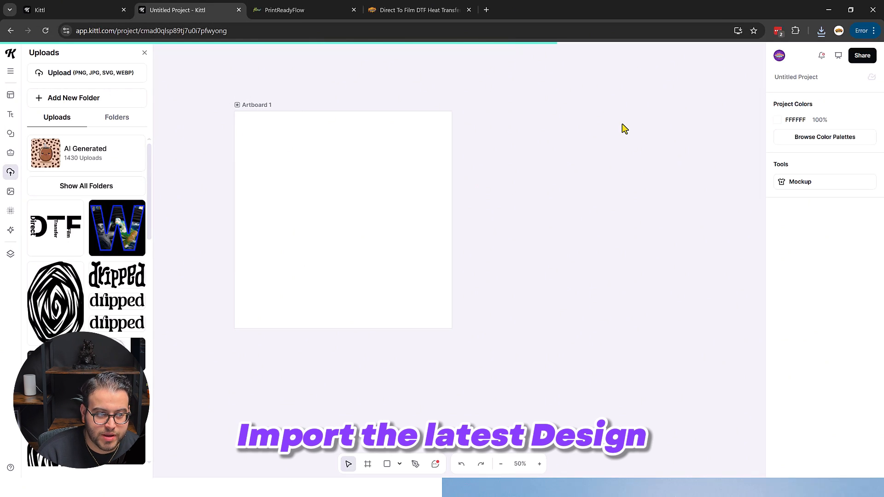
{"action": "left_click_drag", "start_coordinate": [432, 260], "coordinate": [389, 208]}
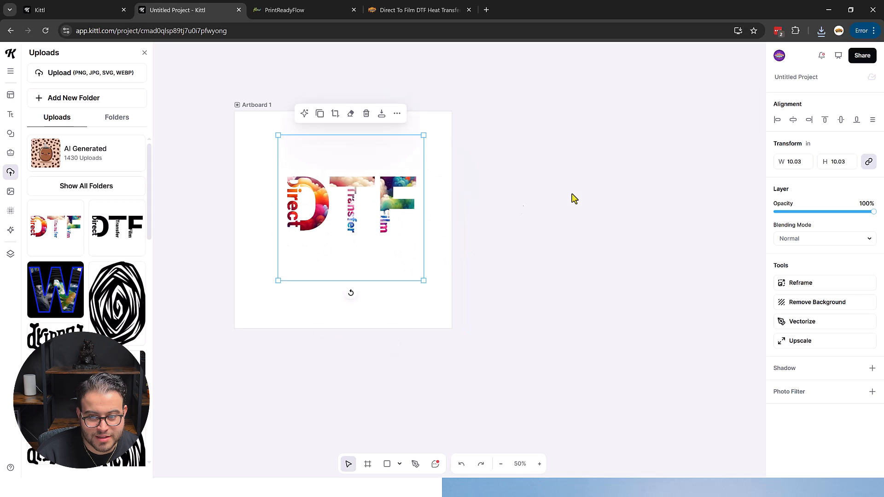
{"action": "left_click", "coordinate": [817, 311]}
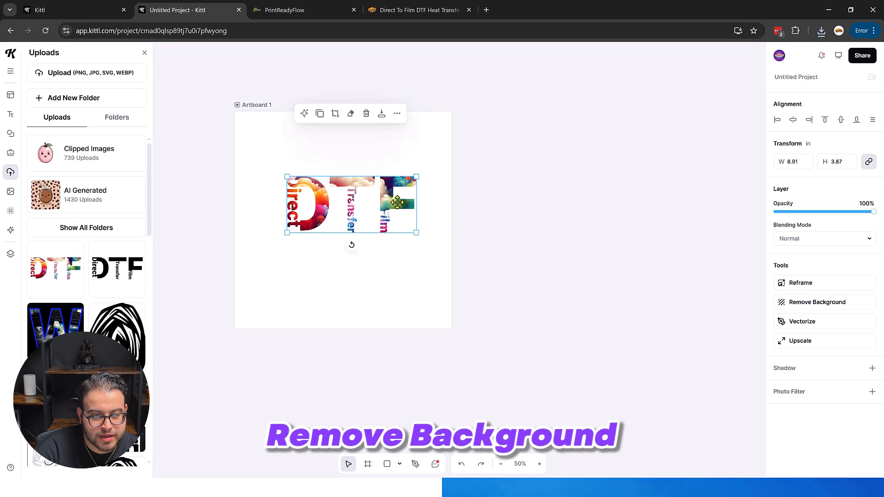
Move and scale the cut-out design to about 14.2 × 6.2 in across the artboard
{"action": "left_click_drag", "start_coordinate": [379, 201], "coordinate": [363, 198]}
{"action": "left_click_drag", "start_coordinate": [388, 230], "coordinate": [431, 294]}
{"action": "left_click_drag", "start_coordinate": [413, 213], "coordinate": [399, 219]}
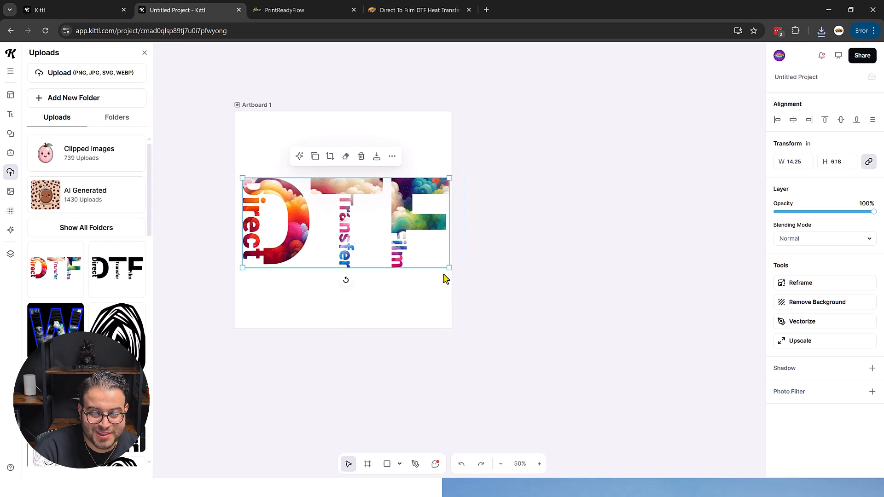
{"action": "left_click_drag", "start_coordinate": [448, 268], "coordinate": [445, 268]}
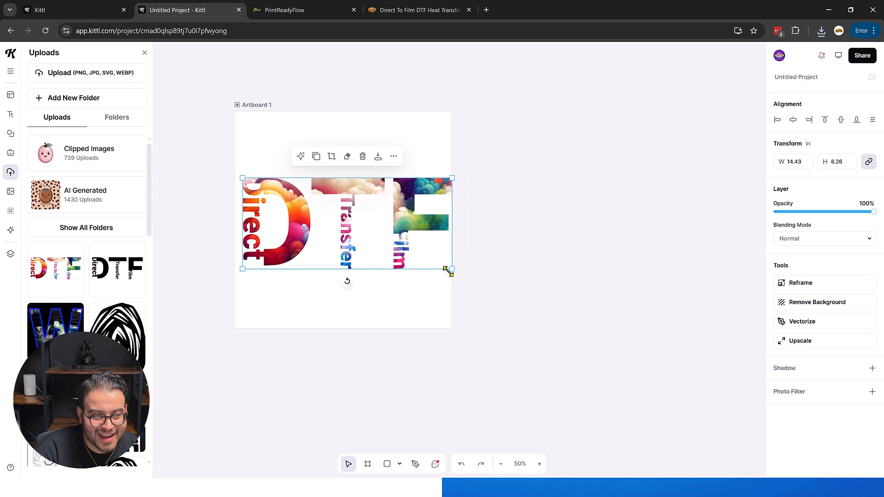
{"action": "left_click_drag", "start_coordinate": [404, 216], "coordinate": [404, 216]}
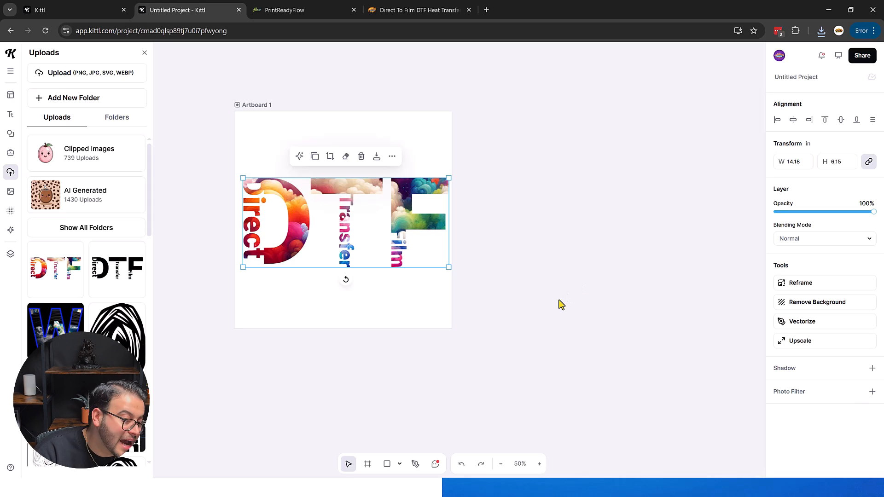
Download Artboard 1 as a 15 × 15 in PNG, saving it as Untitled Project (4).png
{"action": "left_click", "coordinate": [870, 55]}
{"action": "left_click", "coordinate": [737, 190]}
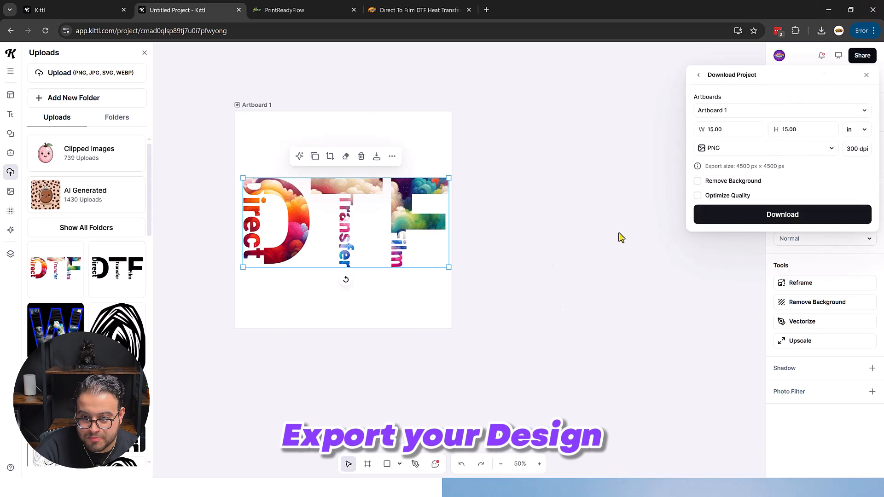
{"action": "left_click", "coordinate": [698, 181]}
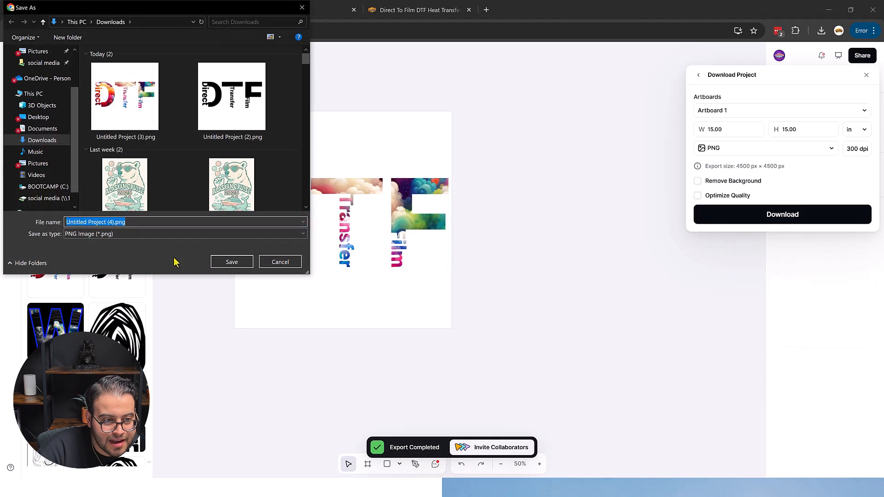
{"action": "left_click", "coordinate": [225, 262]}
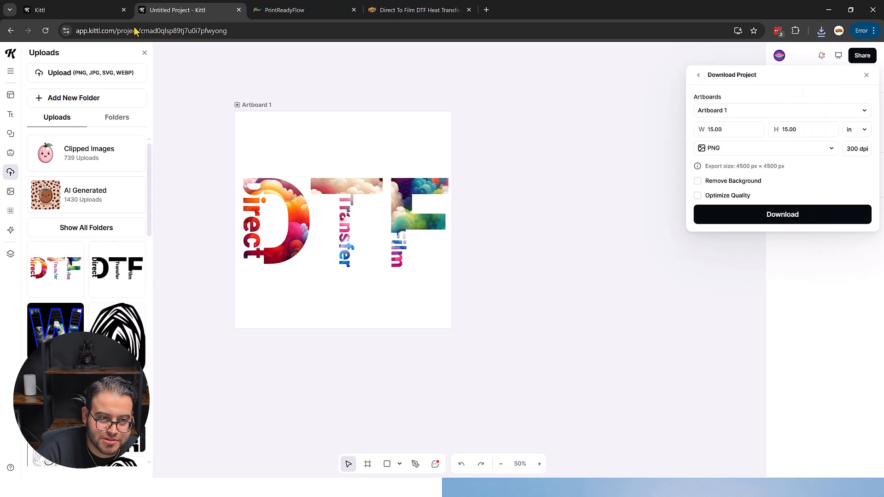
Open the Background Remover in PrintReadyFlow and upload Untitled Project (4).png
{"action": "left_click", "coordinate": [277, 7]}
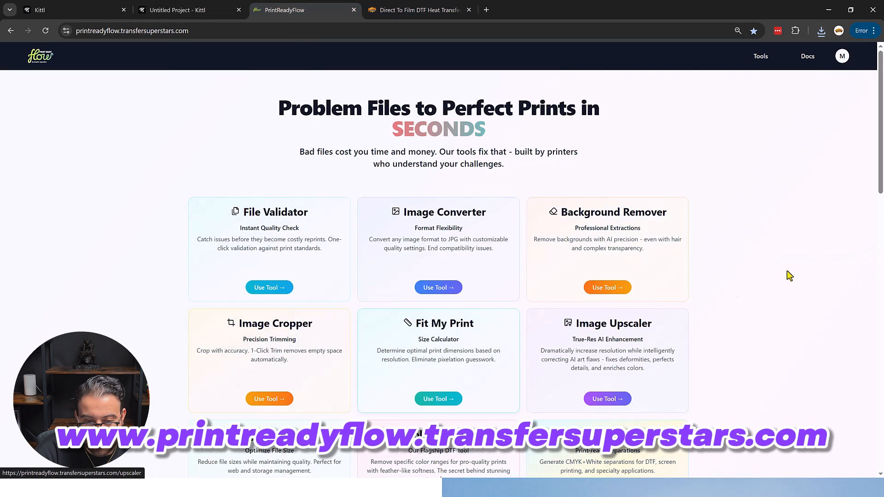
{"action": "left_click", "coordinate": [618, 287]}
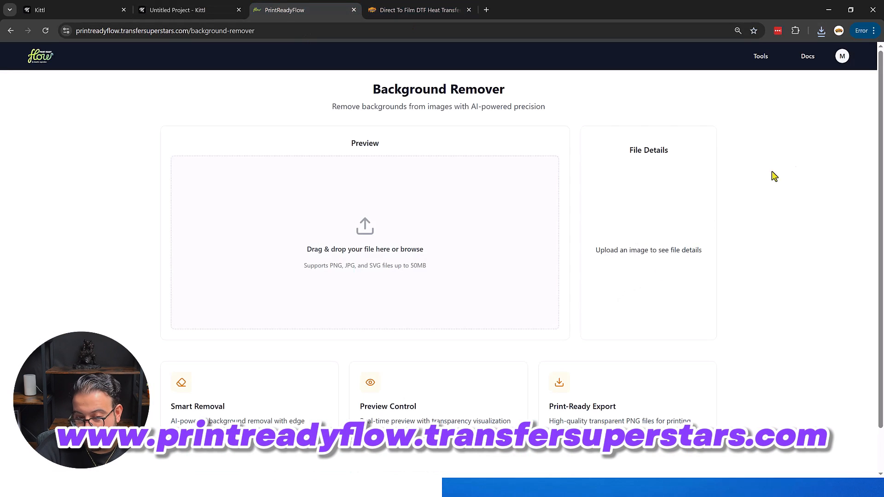
{"action": "left_click", "coordinate": [366, 249]}
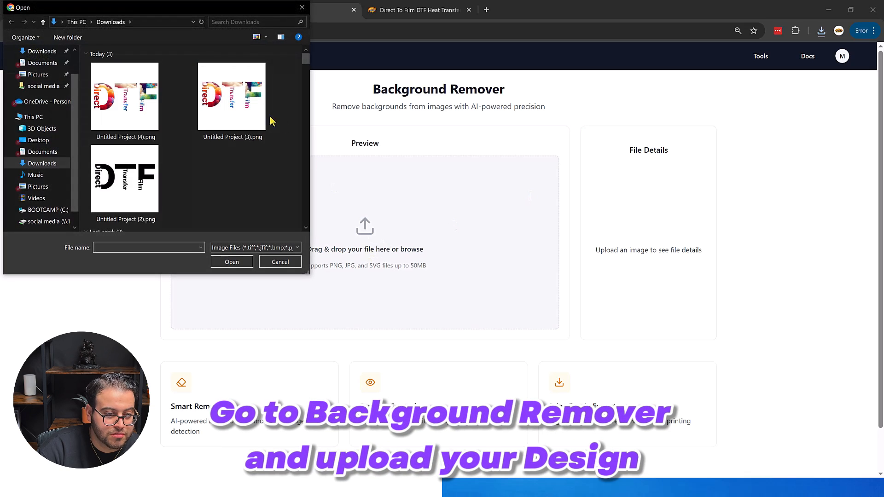
{"action": "left_click", "coordinate": [123, 100]}
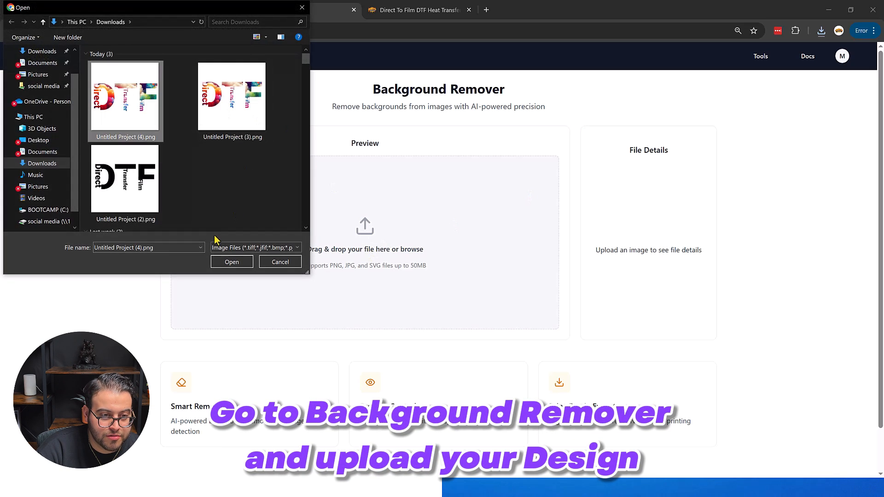
{"action": "left_click", "coordinate": [232, 260]}
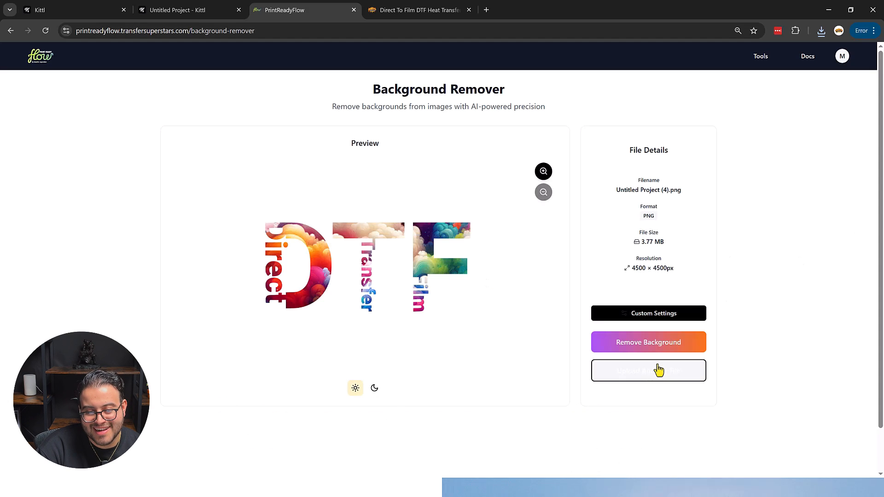
Remove the background with PNG format and transparent background type, then compare original and result with the slider
{"action": "left_click", "coordinate": [673, 317]}
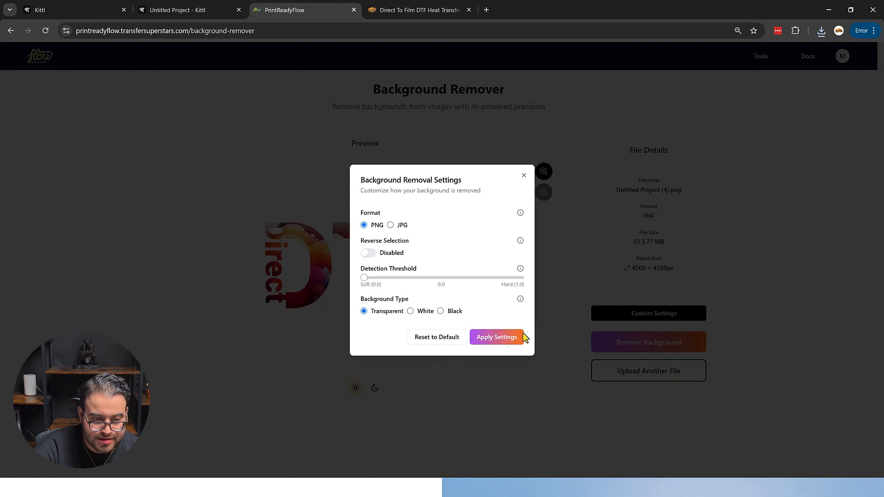
{"action": "left_click", "coordinate": [502, 339]}
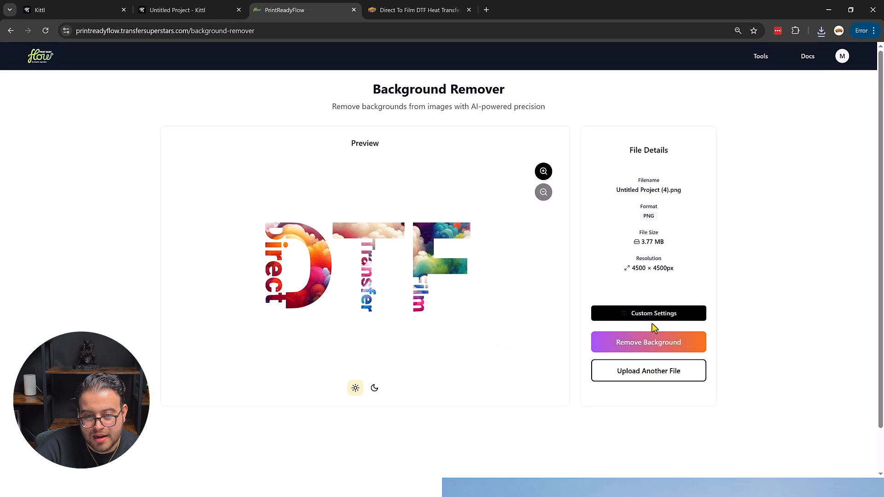
{"action": "left_click", "coordinate": [658, 347]}
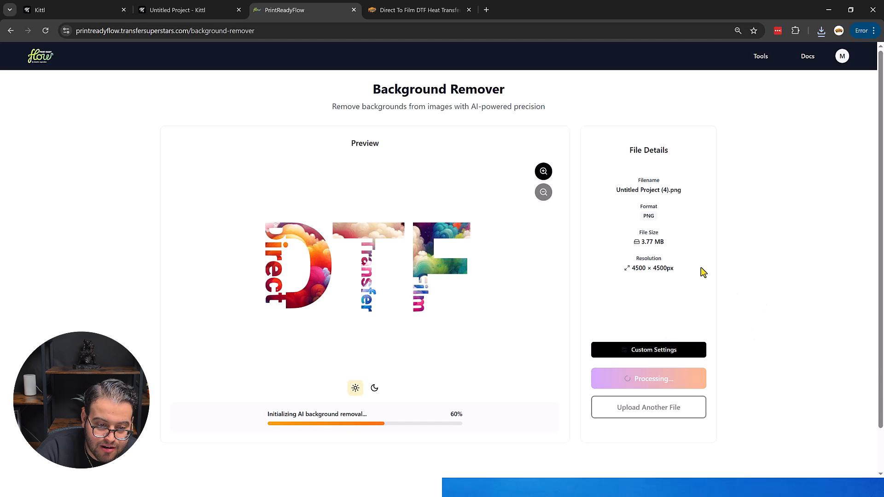
{"action": "left_click_drag", "start_coordinate": [369, 265], "coordinate": [123, 336]}
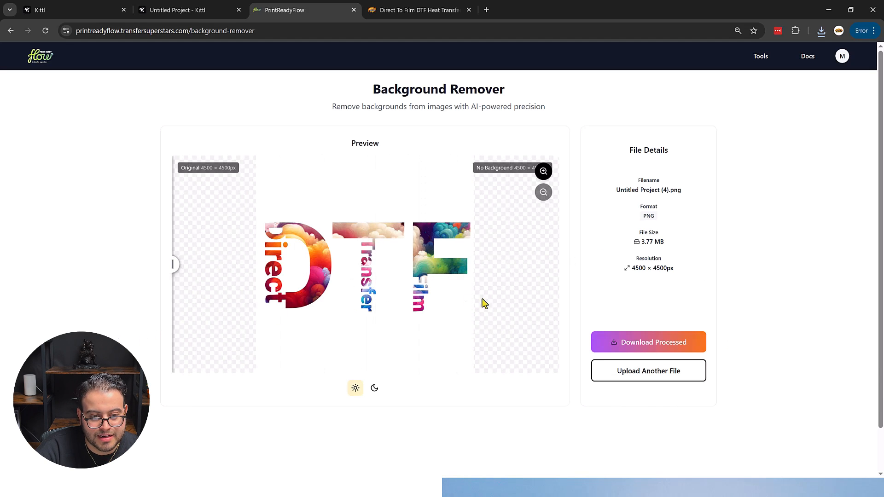
{"action": "left_click_drag", "start_coordinate": [174, 264], "coordinate": [424, 350]}
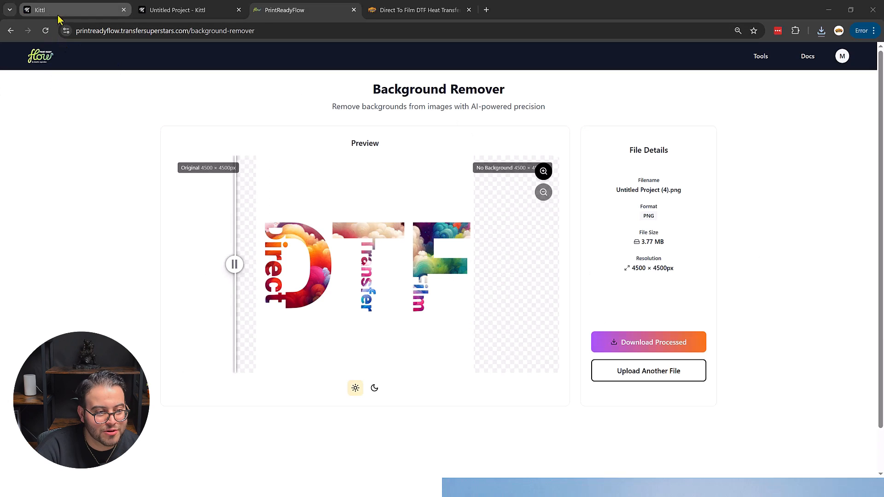
Open the Color Knockout tool and upload Untitled Project (4).png
{"action": "left_click", "coordinate": [11, 30]}
{"action": "scroll", "coordinate": [404, 409], "scroll_direction": "down", "scroll_amount": 2}
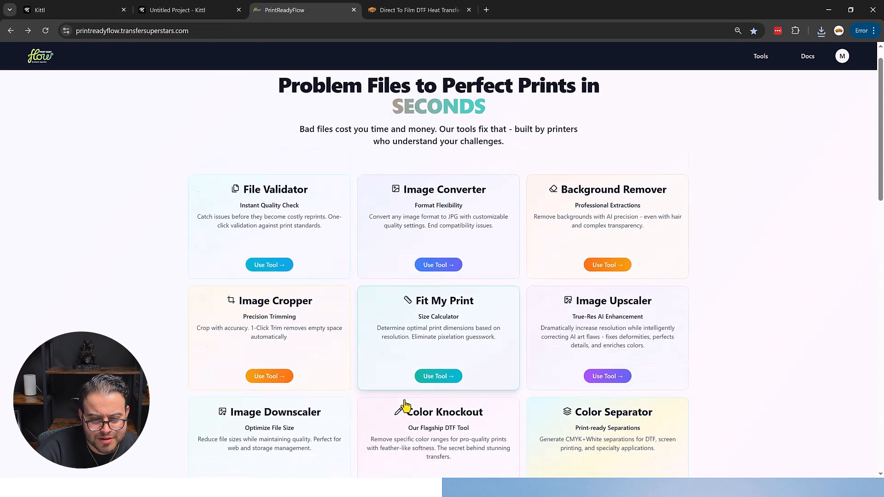
{"action": "left_click", "coordinate": [428, 417]}
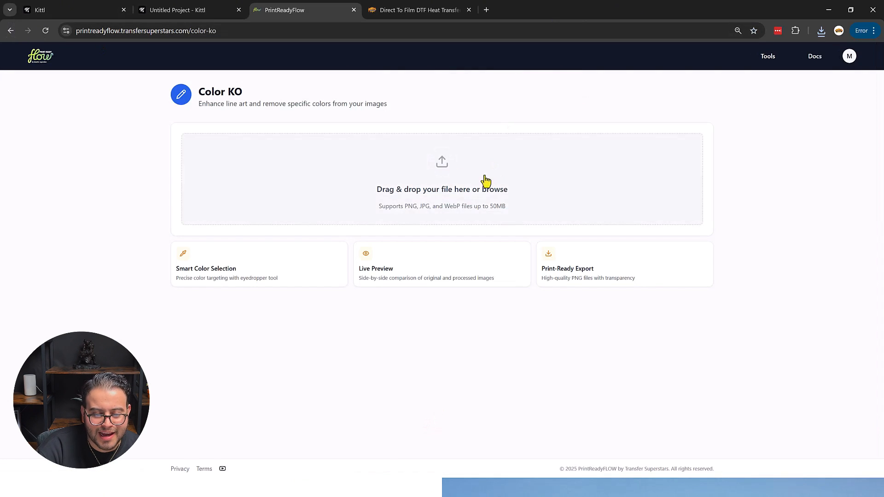
{"action": "left_click", "coordinate": [442, 163]}
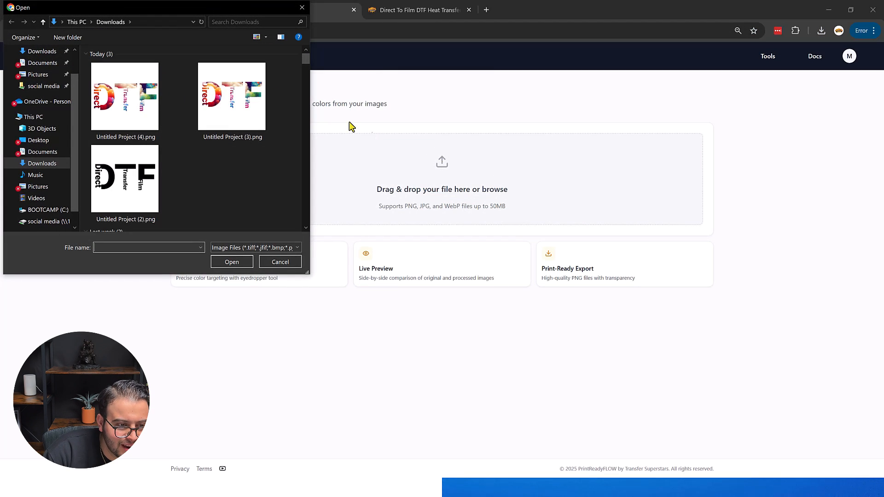
{"action": "left_click", "coordinate": [94, 100]}
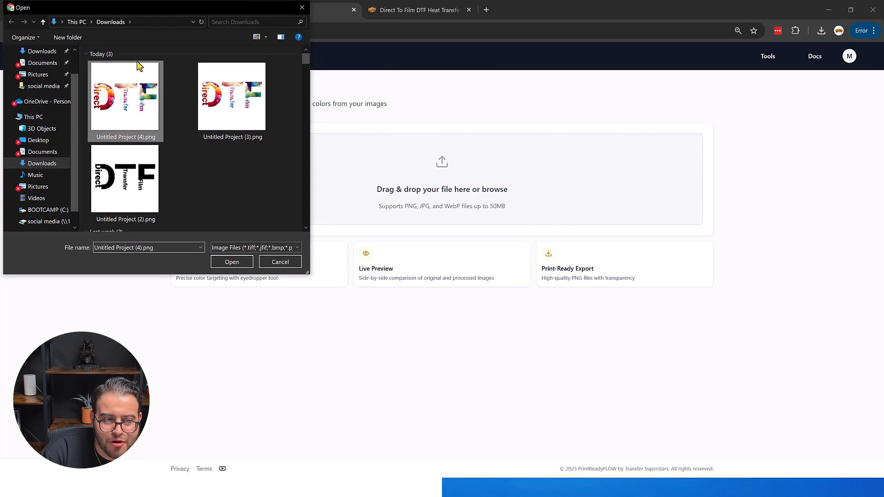
{"action": "left_click", "coordinate": [233, 261]}
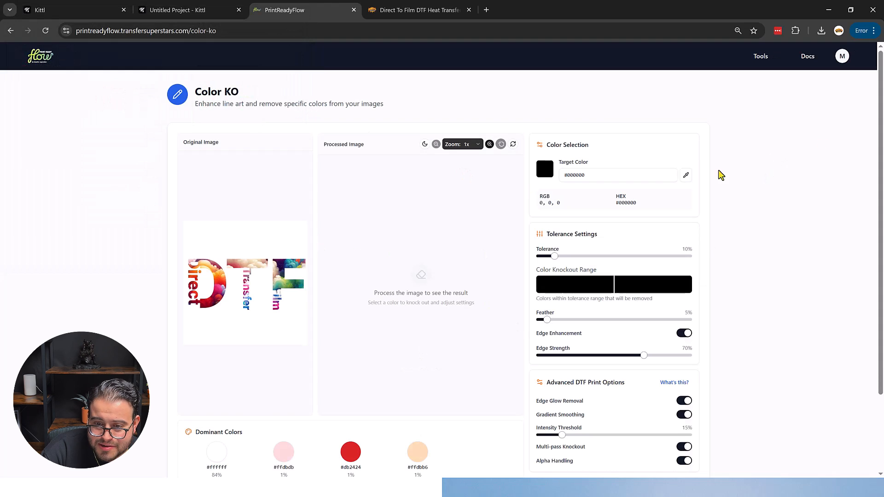
Pick white #ffffff from the original image as the target color and set the tolerance to 3%
{"action": "left_click", "coordinate": [287, 245]}
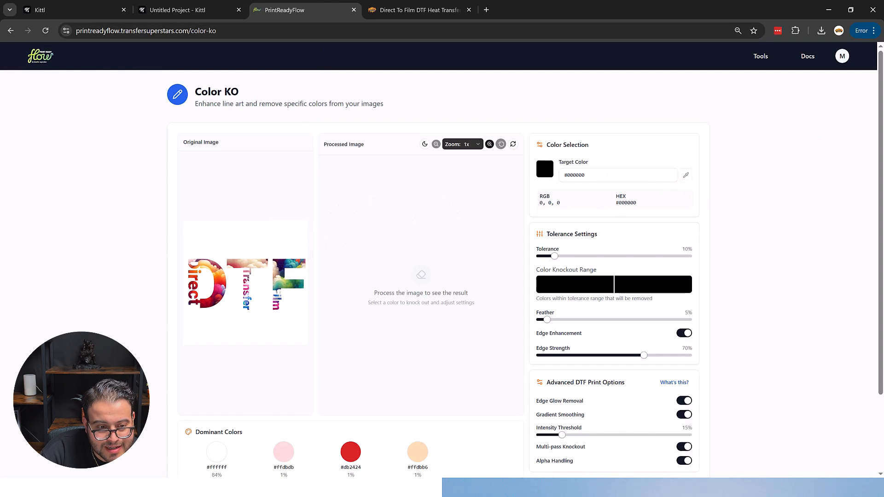
{"action": "left_click", "coordinate": [556, 256]}
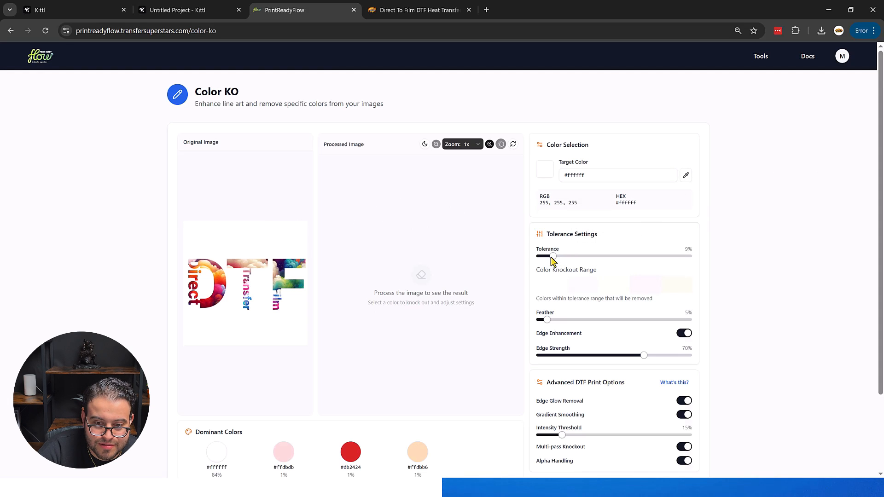
{"action": "left_click_drag", "start_coordinate": [548, 259], "coordinate": [545, 263]}
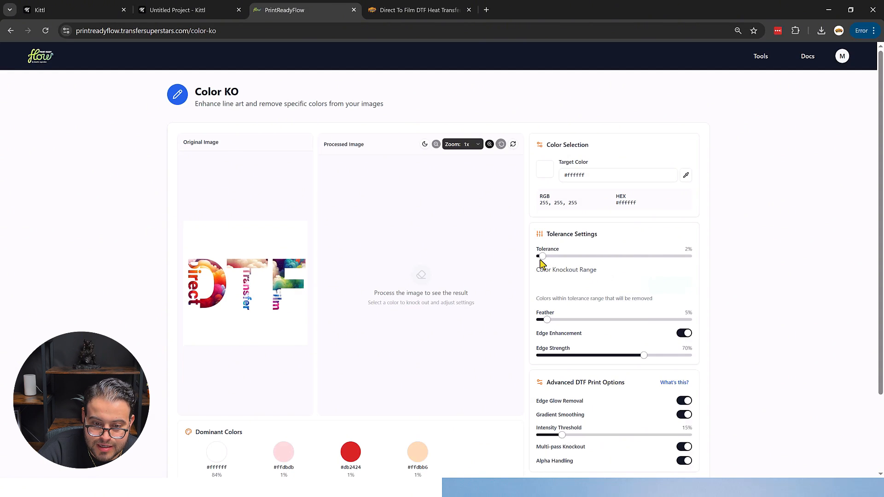
{"action": "left_click_drag", "start_coordinate": [541, 261], "coordinate": [544, 260]}
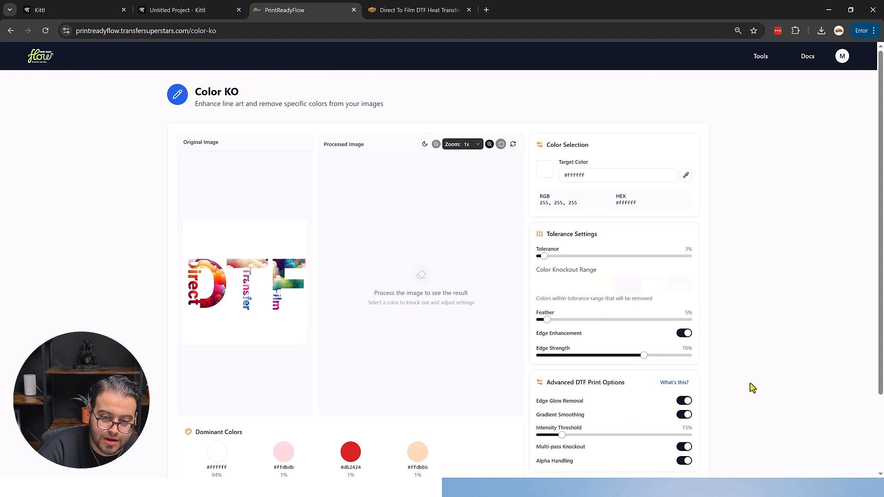
Process the knockout and switch the processed preview to a dark background
{"action": "scroll", "coordinate": [611, 443], "scroll_direction": "down", "scroll_amount": 2}
{"action": "left_click", "coordinate": [581, 419]}
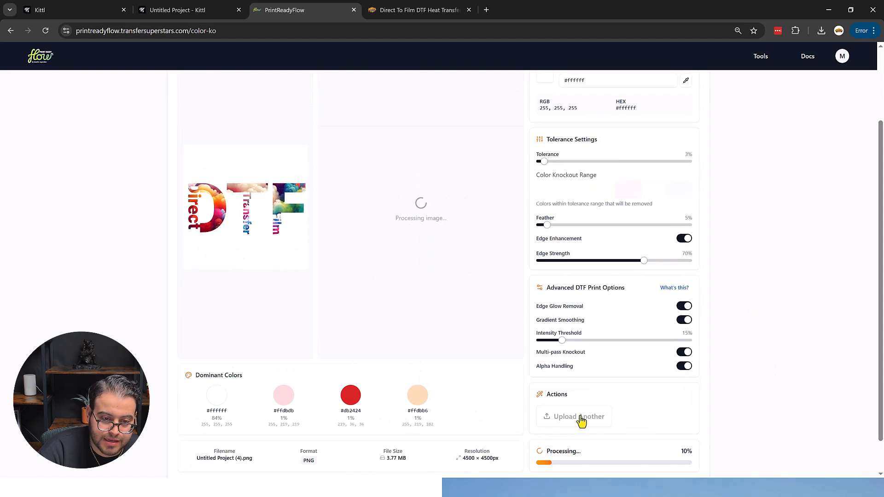
{"action": "scroll", "coordinate": [778, 330], "scroll_direction": "up", "scroll_amount": 2}
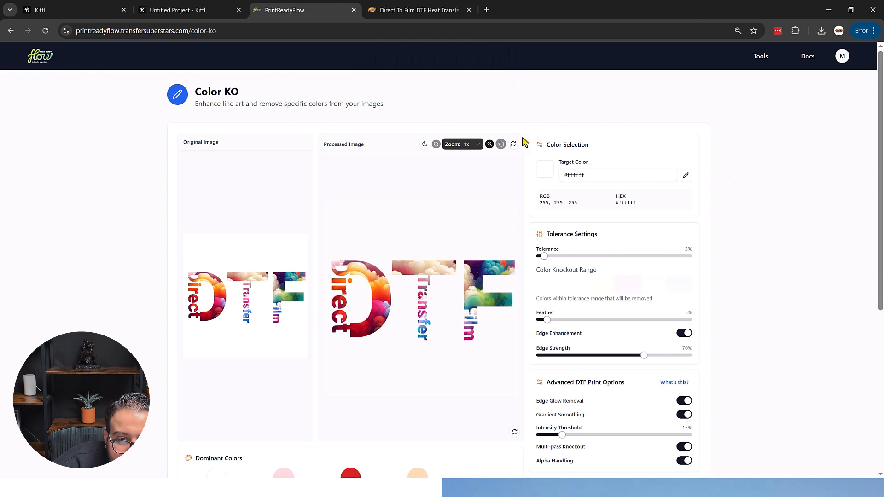
{"action": "left_click", "coordinate": [425, 145]}
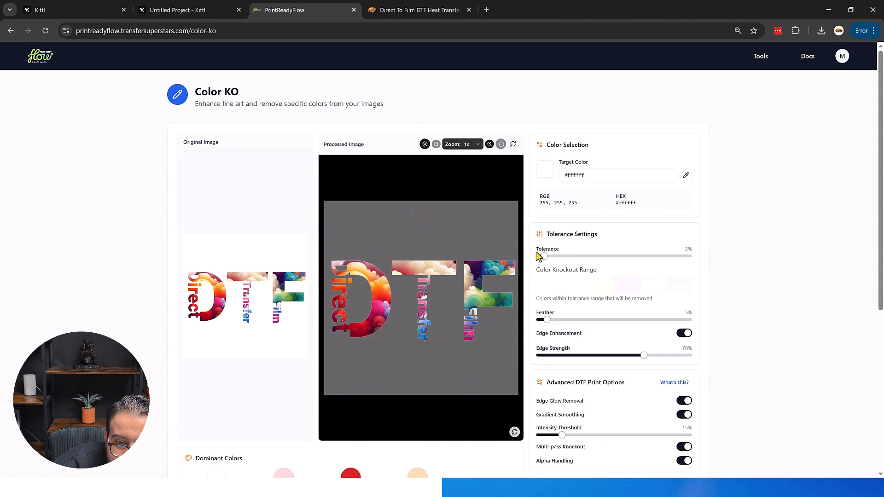
Raise the tolerance to 5% and then 7%, processing the image again after each change
{"action": "mouse_move", "coordinate": [545, 261]}
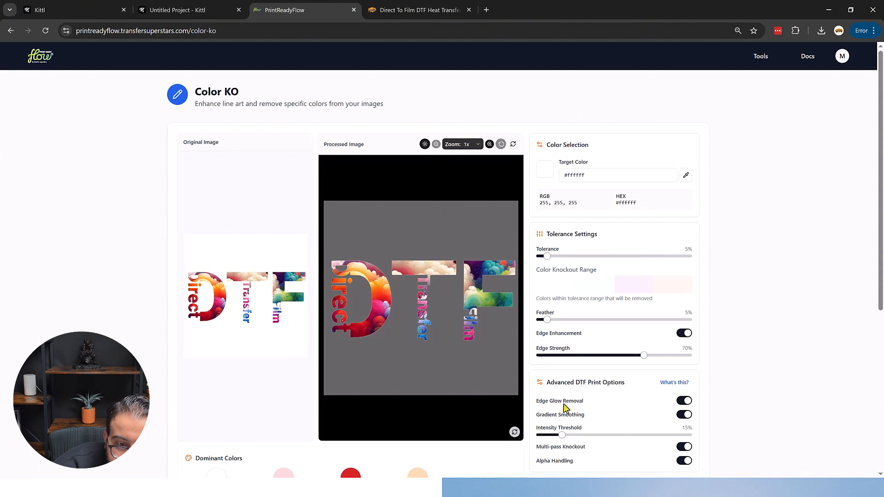
{"action": "scroll", "coordinate": [519, 402], "scroll_direction": "down", "scroll_amount": 1}
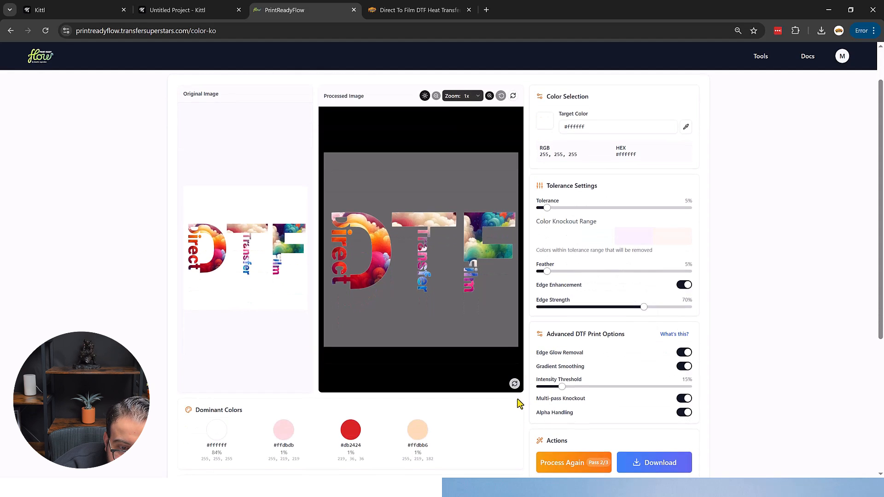
{"action": "left_click", "coordinate": [580, 466]}
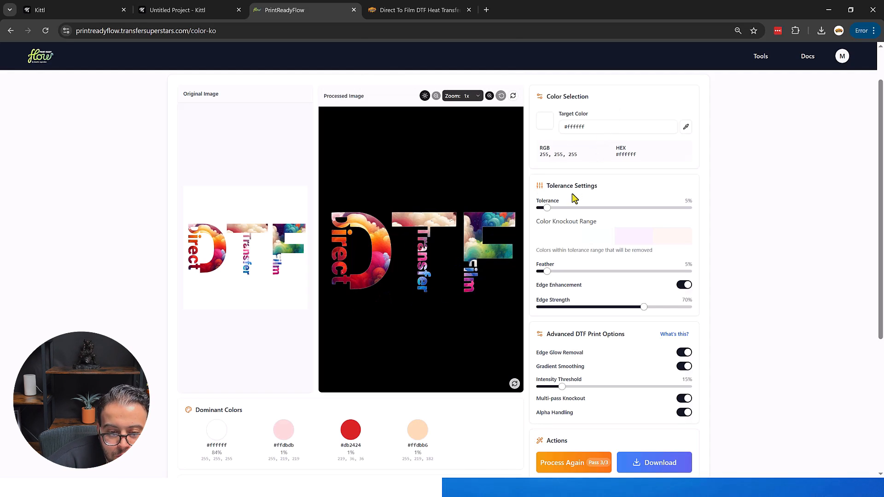
{"action": "left_click_drag", "start_coordinate": [546, 208], "coordinate": [548, 209]}
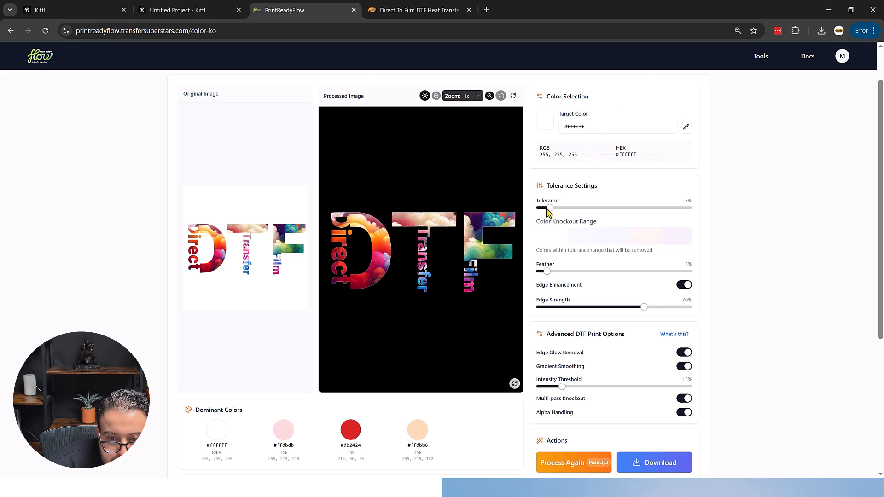
{"action": "left_click", "coordinate": [580, 461]}
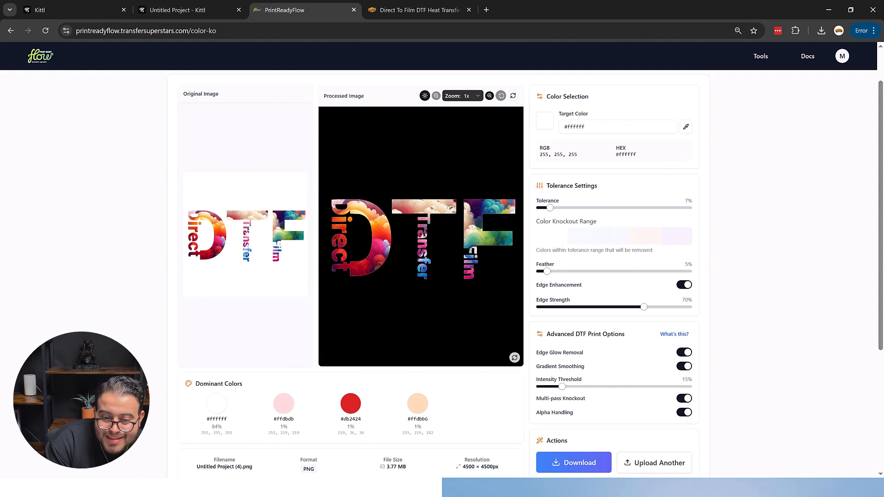
Download the knocked-out image
{"action": "scroll", "coordinate": [636, 477], "scroll_direction": "down", "scroll_amount": 2}
{"action": "left_click", "coordinate": [603, 370]}
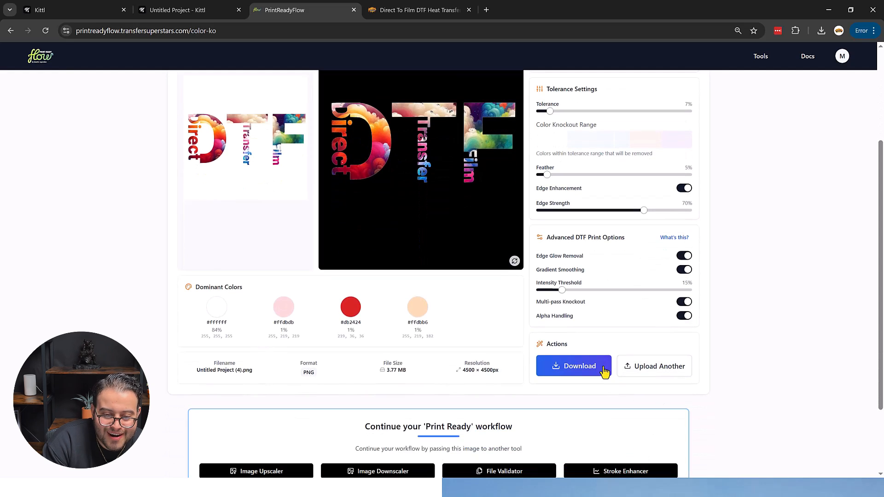
{"action": "left_click", "coordinate": [226, 261]}
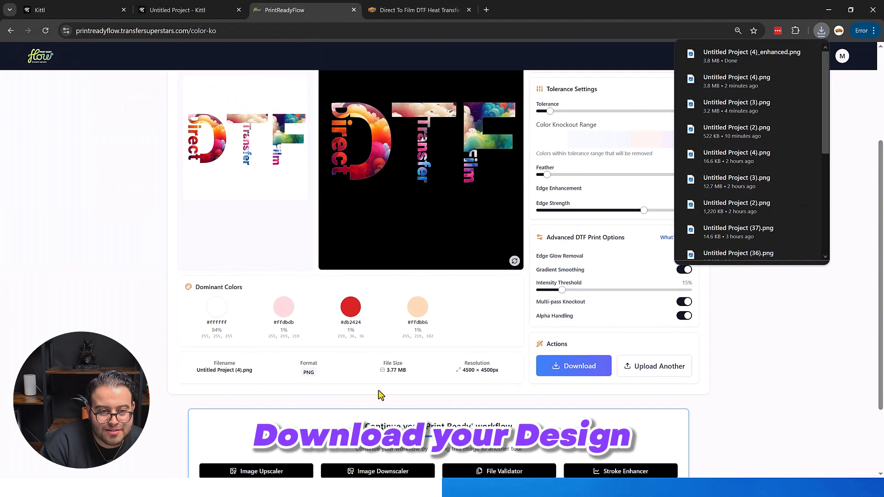
Switch to the Transfer Superstars site, open DTF Transfers by Size, and upload Untitled Project (4)_enhanced.png
{"action": "key", "text": "ctrl+Tab"}
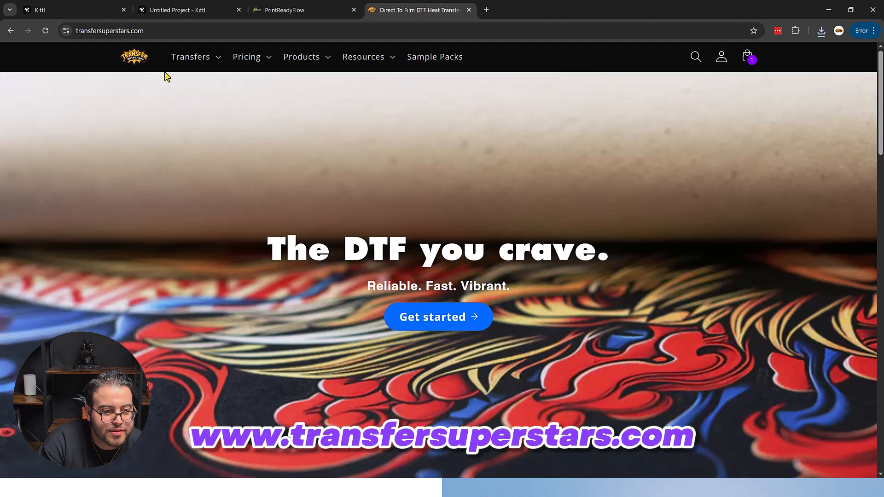
{"action": "left_click", "coordinate": [189, 59]}
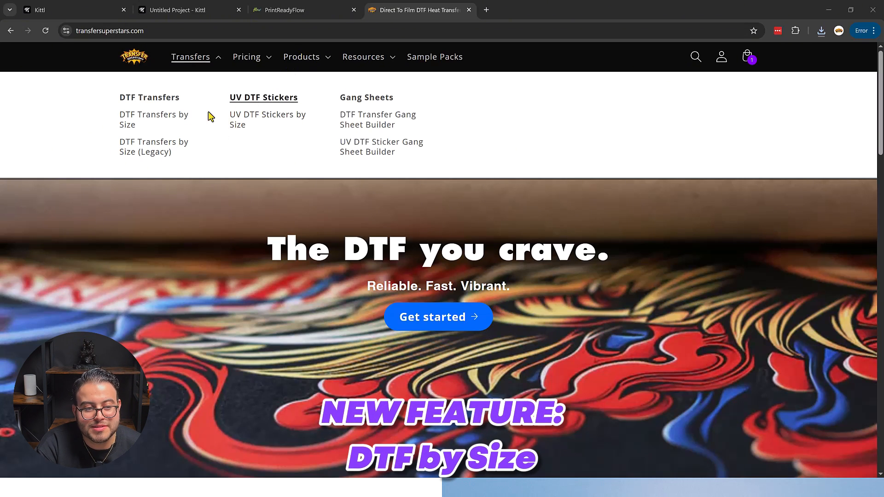
{"action": "left_click", "coordinate": [159, 121]}
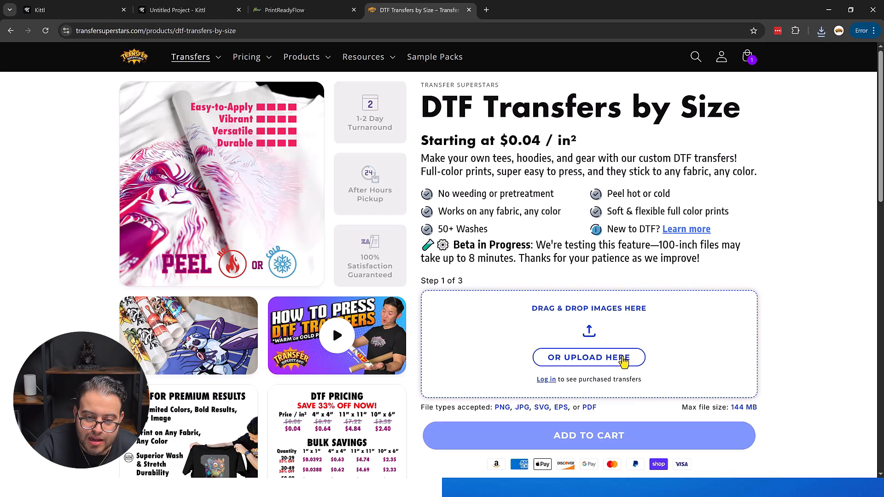
{"action": "left_click", "coordinate": [624, 363]}
{"action": "left_click", "coordinate": [126, 103]}
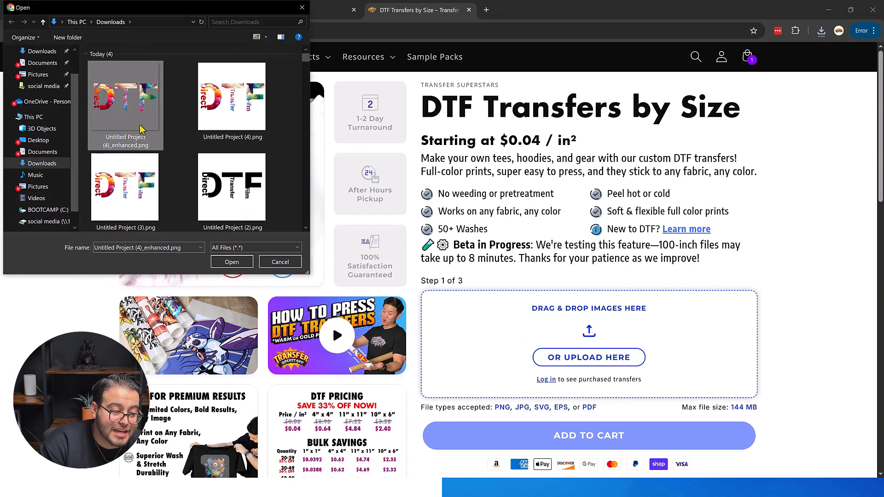
{"action": "left_click", "coordinate": [226, 260]}
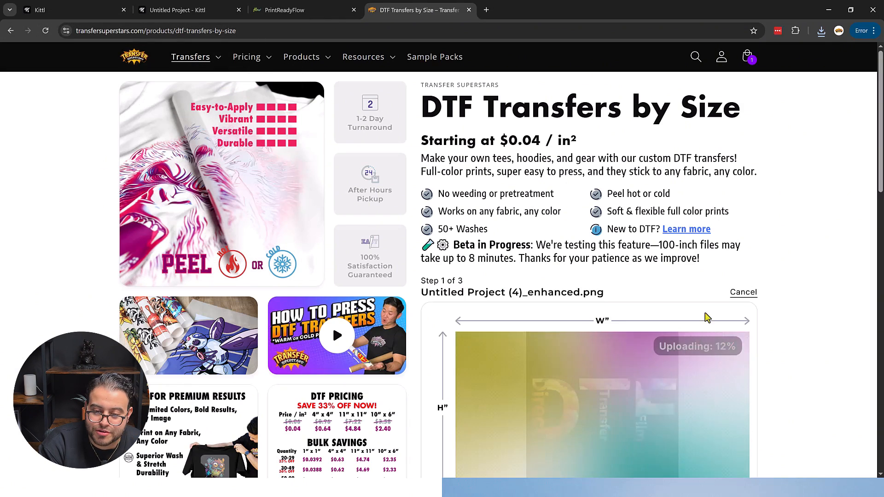
{"action": "scroll", "coordinate": [579, 368], "scroll_direction": "down", "scroll_amount": 2}
{"action": "scroll", "coordinate": [594, 341], "scroll_direction": "down", "scroll_amount": 5}
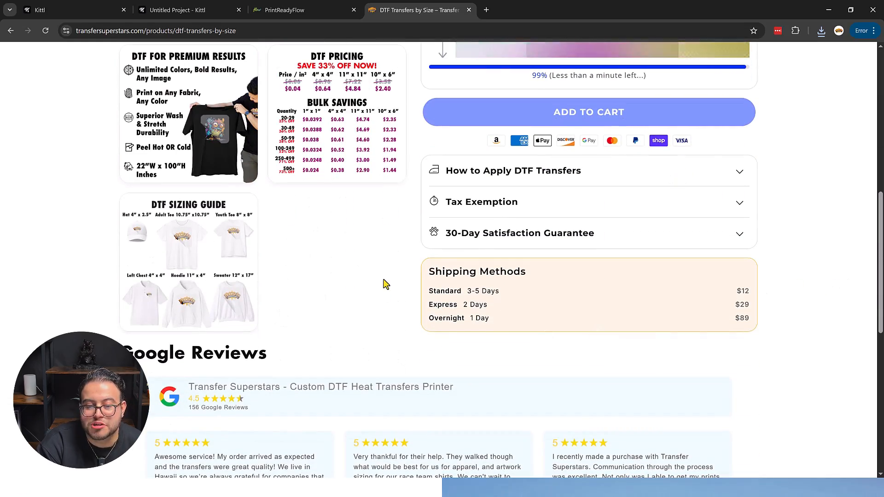
Add the uploaded design to the cart as a single image transfer at its trimmed size
{"action": "scroll", "coordinate": [556, 234], "scroll_direction": "up", "scroll_amount": 3}
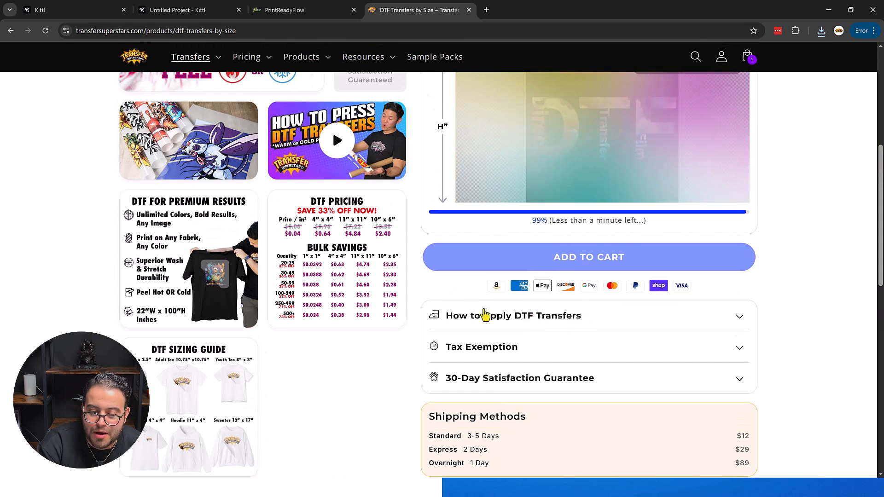
{"action": "scroll", "coordinate": [485, 316], "scroll_direction": "up", "scroll_amount": 2}
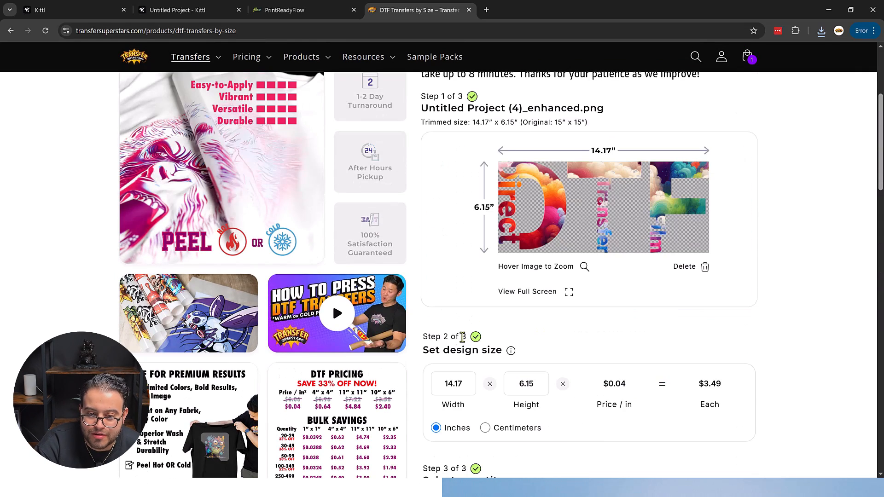
{"action": "scroll", "coordinate": [525, 323], "scroll_direction": "down", "scroll_amount": 1}
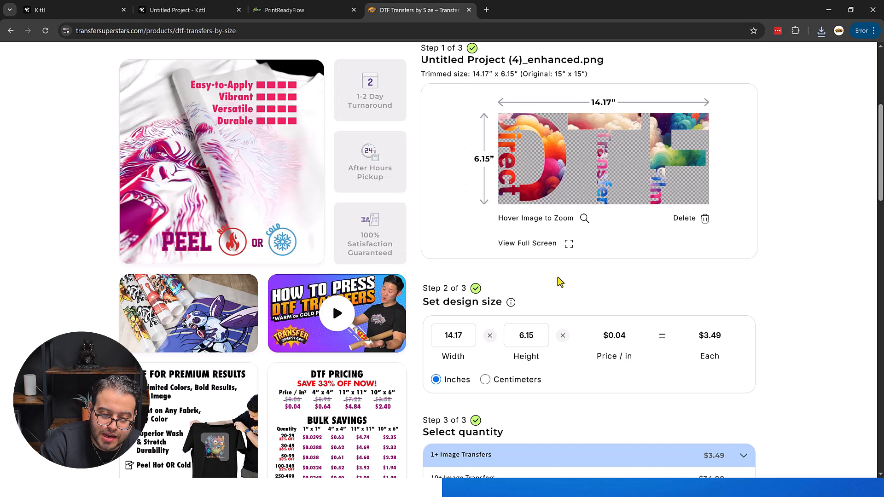
{"action": "scroll", "coordinate": [558, 279], "scroll_direction": "down", "scroll_amount": 3}
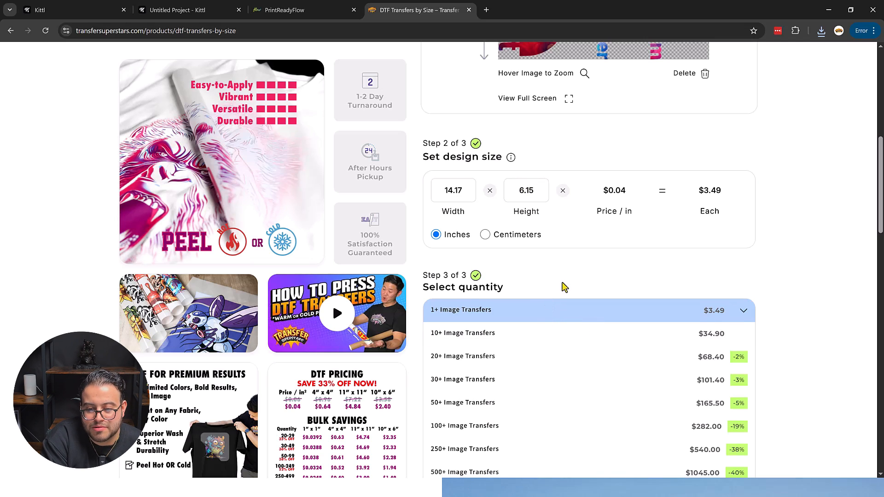
{"action": "scroll", "coordinate": [559, 293], "scroll_direction": "down", "scroll_amount": 4}
{"action": "scroll", "coordinate": [560, 293], "scroll_direction": "down", "scroll_amount": 4}
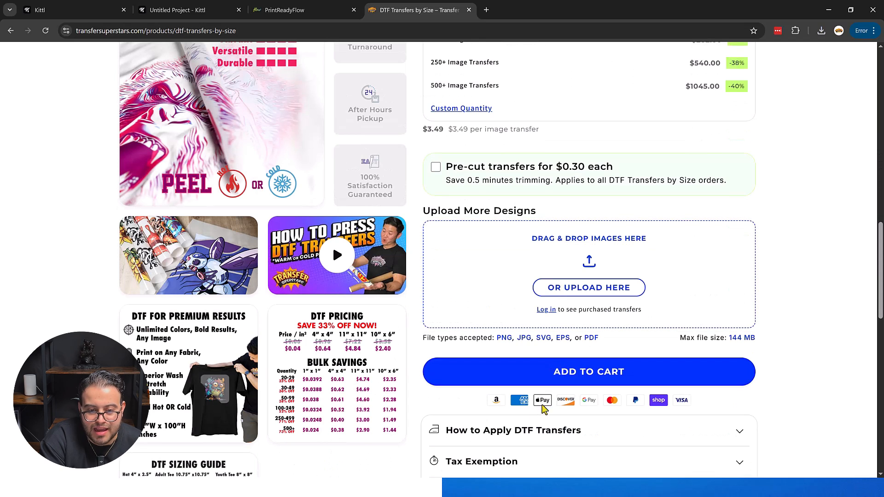
{"action": "left_click", "coordinate": [576, 369]}
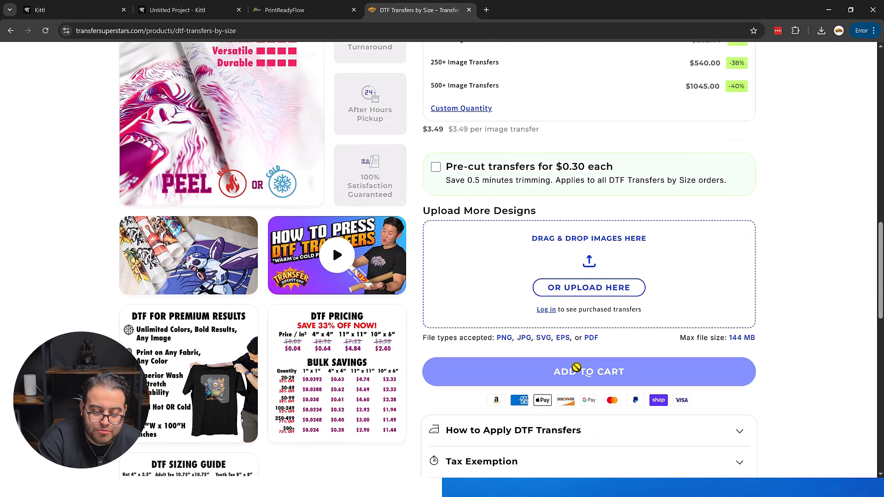